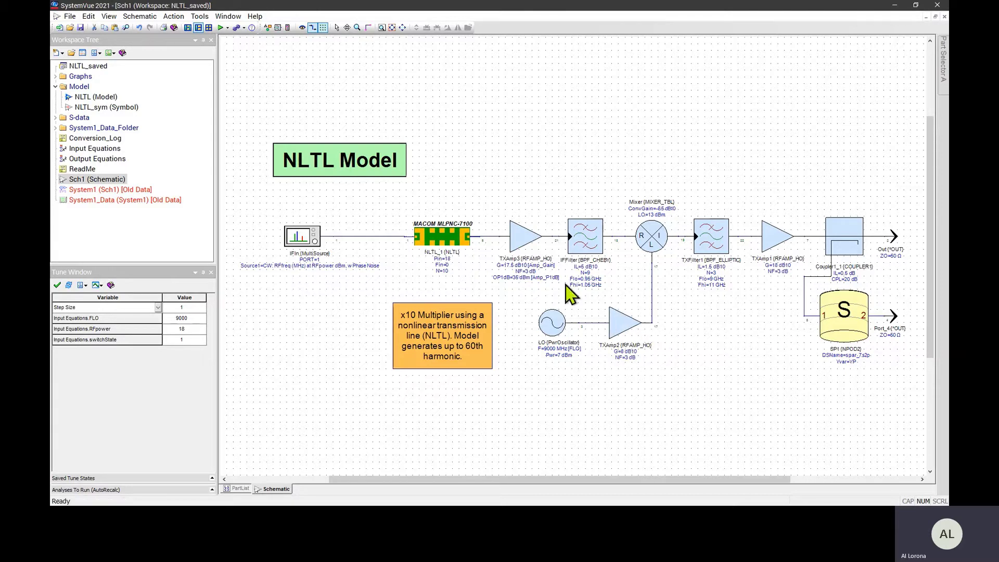
Zoom into the NLTL_1 block (Pin=18, Fin=0, N=10) on the Sch1 schematic.
{"action": "scroll", "coordinate": [445, 236], "scroll_direction": "up", "scroll_amount": 4}
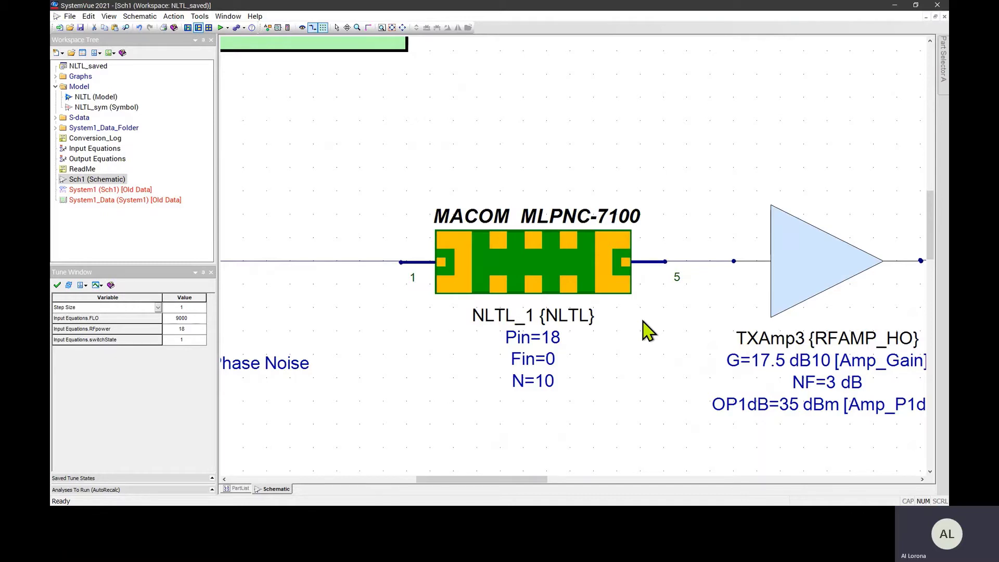
Browse the Part Selector's library list, keep RF Design as current library, and hide the panel.
{"action": "left_click", "coordinate": [934, 61]}
{"action": "left_click_drag", "start_coordinate": [939, 160], "coordinate": [931, 112]}
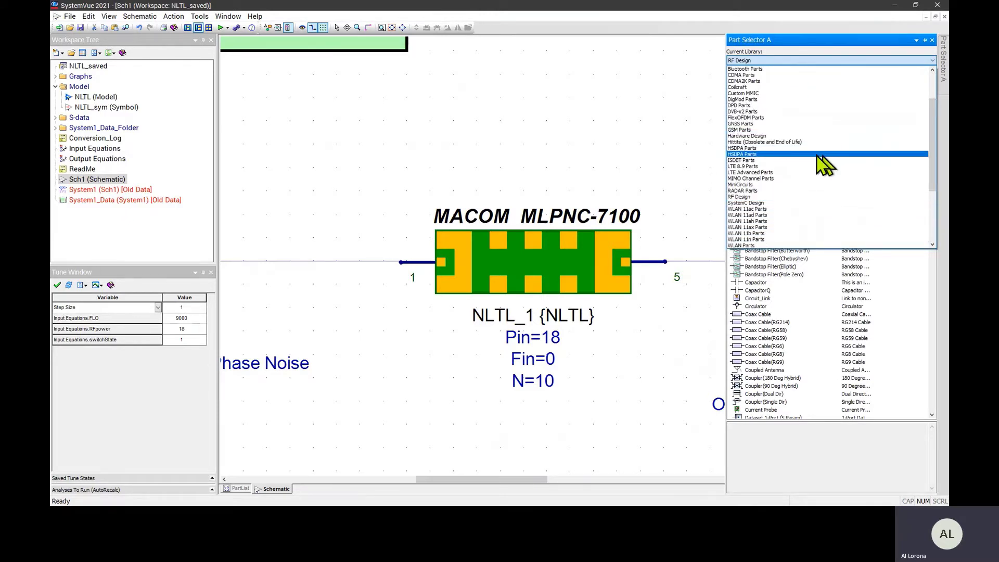
{"action": "key", "text": "Escape"}
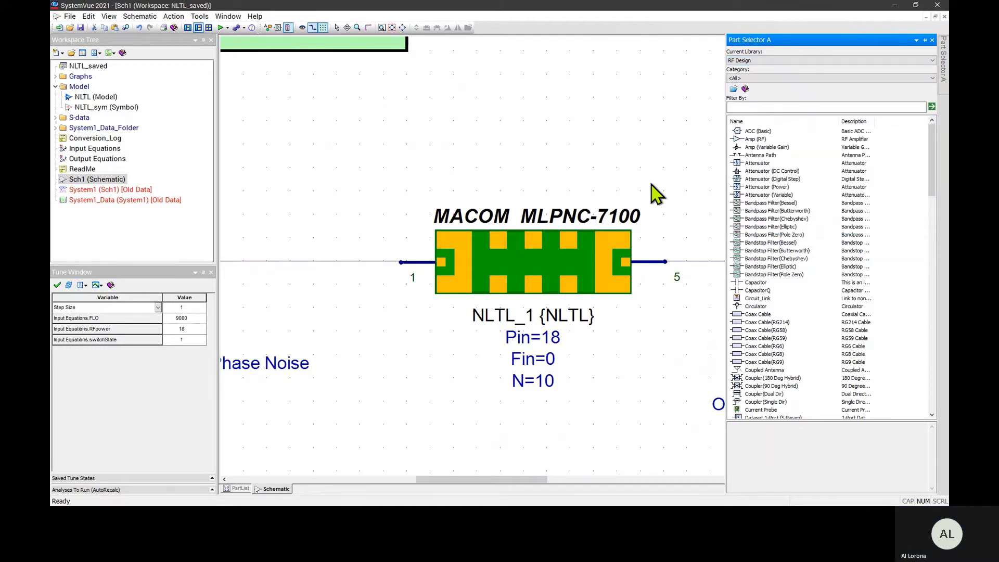
{"action": "left_click", "coordinate": [650, 181]}
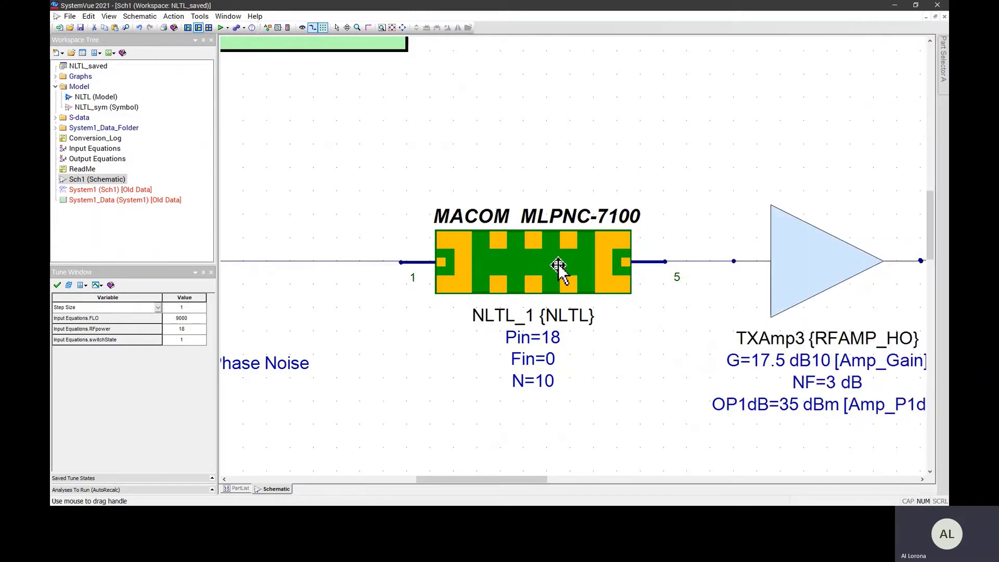
Open the NLTL model and review its Equations: datasheet phase noise offsets and dBc_120th values.
{"action": "double_click", "coordinate": [101, 98]}
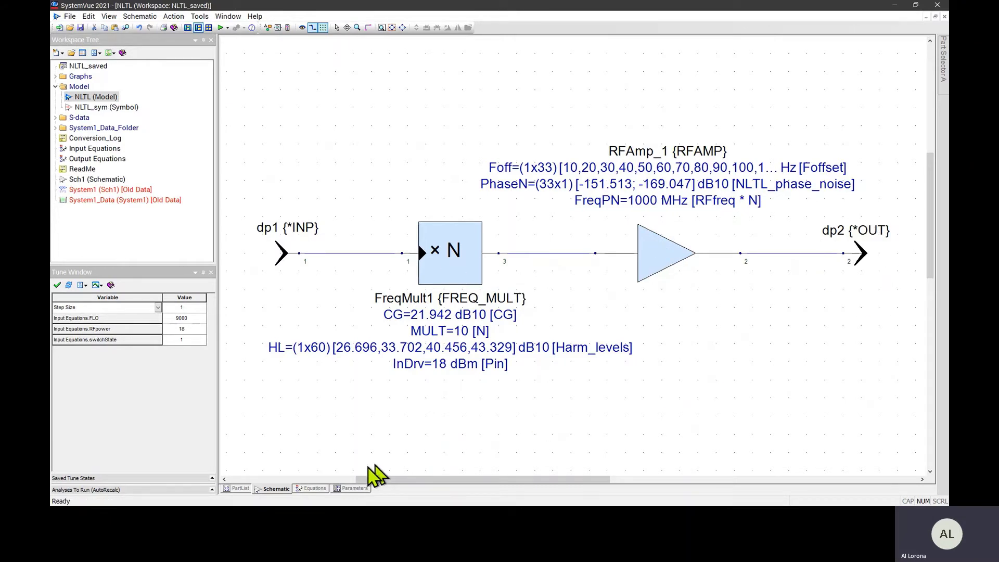
{"action": "left_click", "coordinate": [315, 489]}
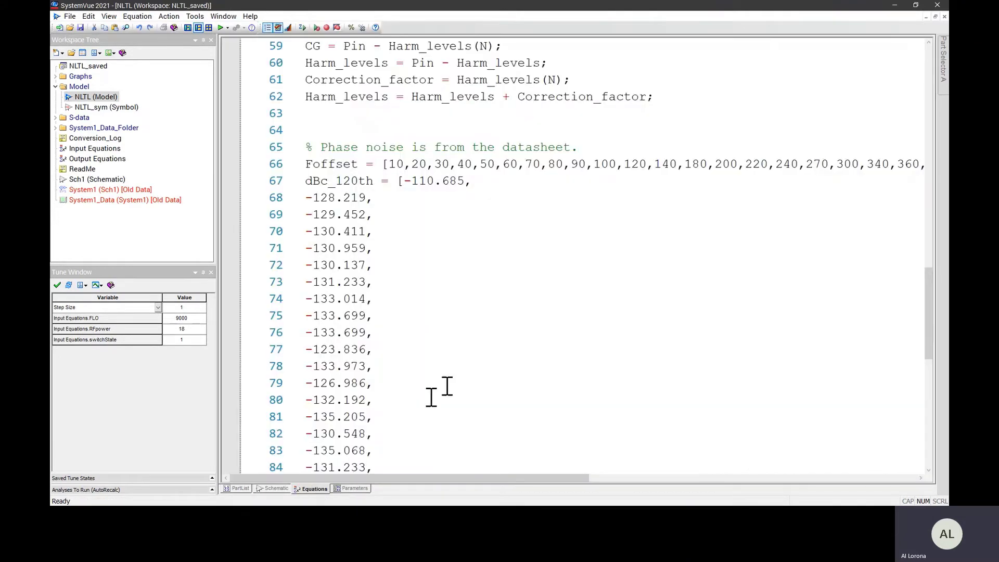
{"action": "scroll", "coordinate": [470, 356], "scroll_direction": "up", "scroll_amount": 16}
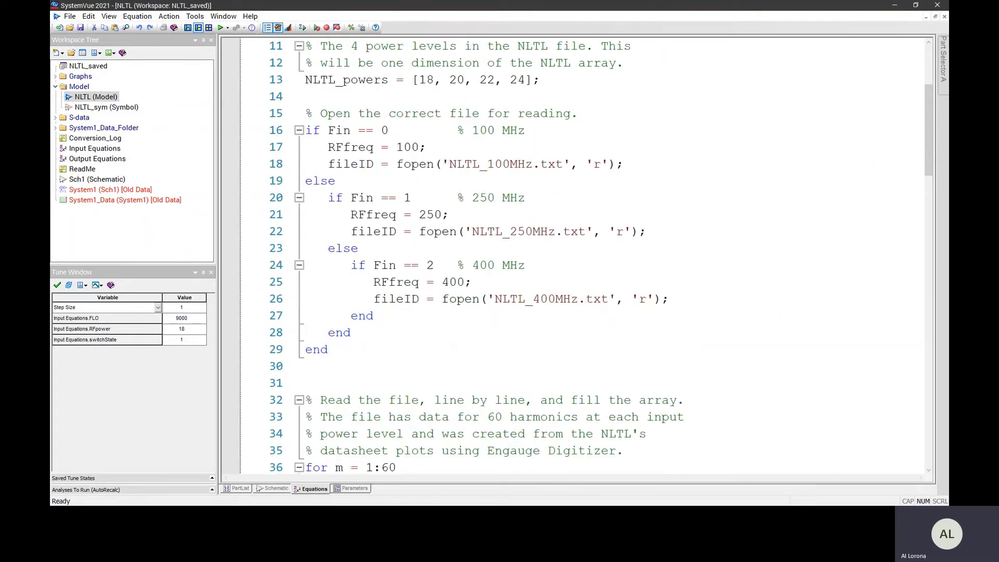
{"action": "scroll", "coordinate": [471, 357], "scroll_direction": "up", "scroll_amount": 1}
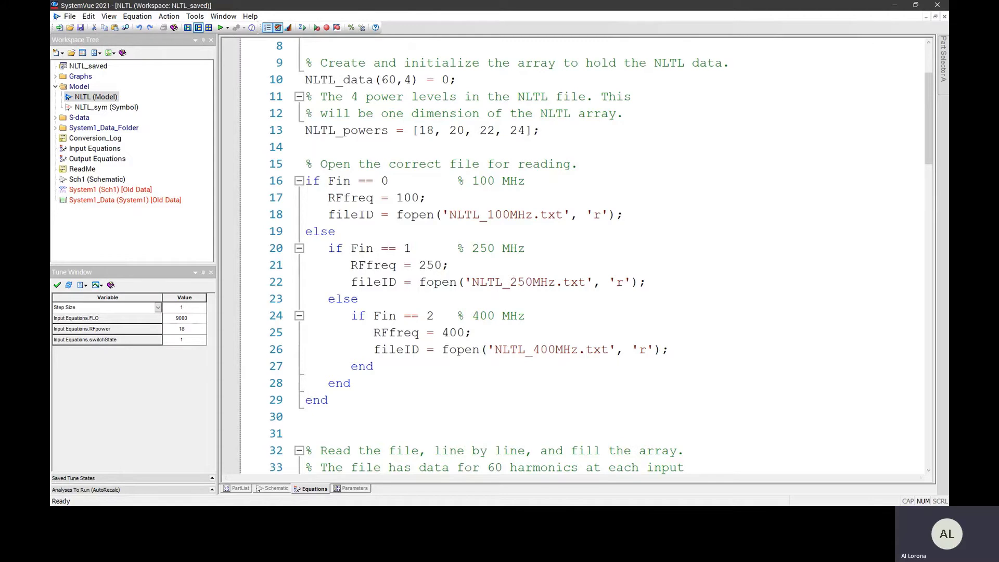
{"action": "scroll", "coordinate": [580, 287], "scroll_direction": "down", "scroll_amount": 6}
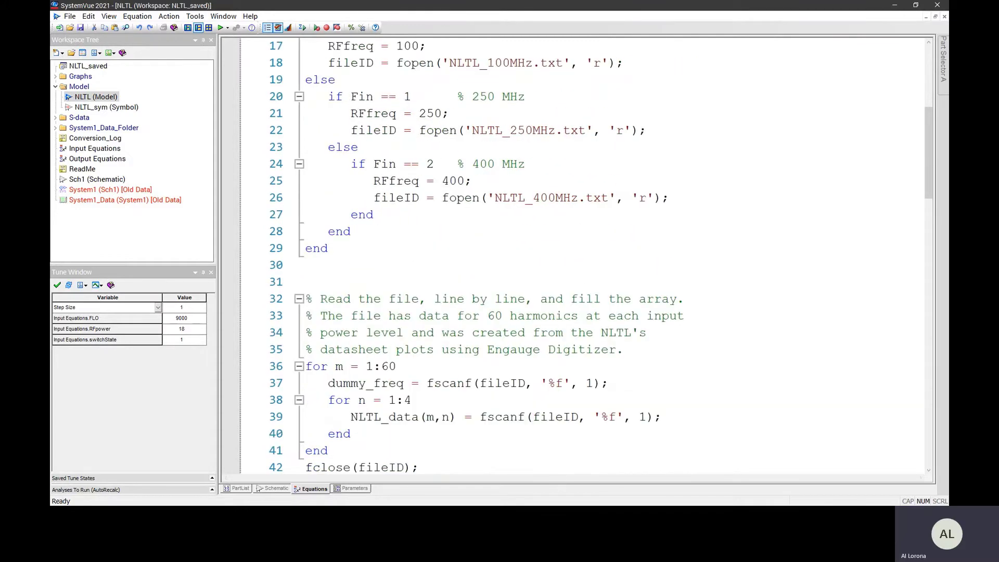
{"action": "scroll", "coordinate": [577, 290], "scroll_direction": "down", "scroll_amount": 12}
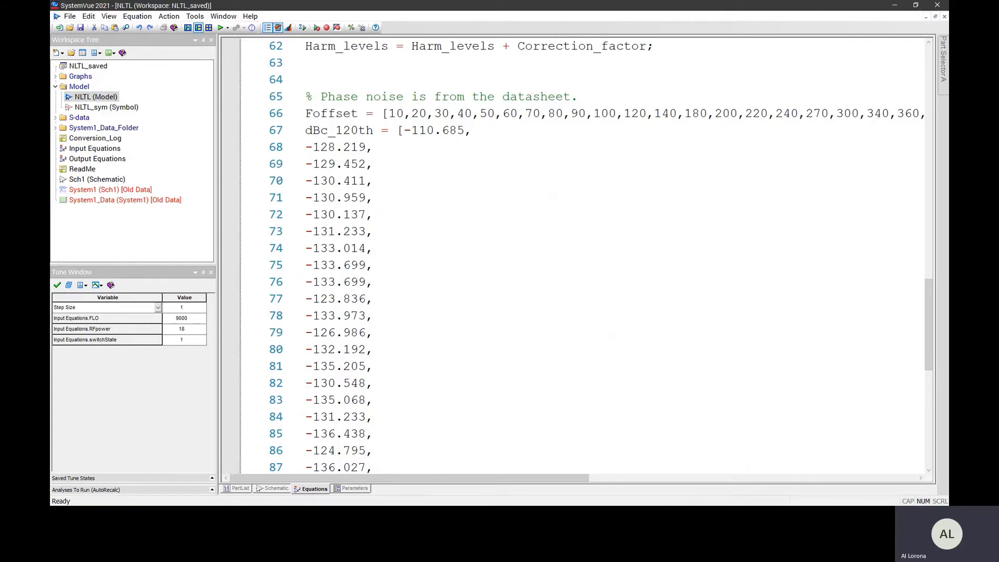
{"action": "left_click", "coordinate": [320, 490]}
Return to the NLTL model schematic, then open the NLTL_sym symbol design.
{"action": "left_click", "coordinate": [276, 489]}
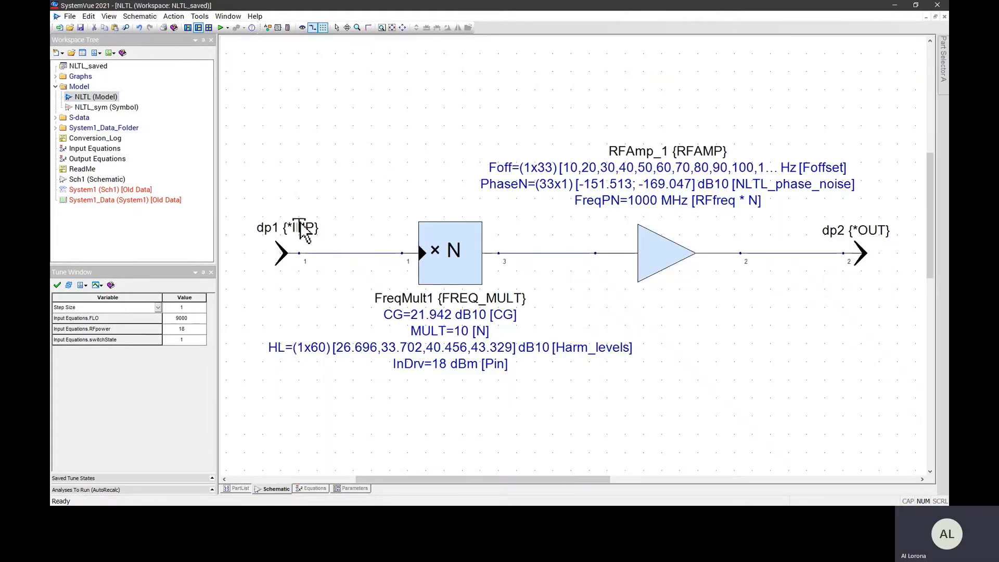
{"action": "double_click", "coordinate": [99, 107]}
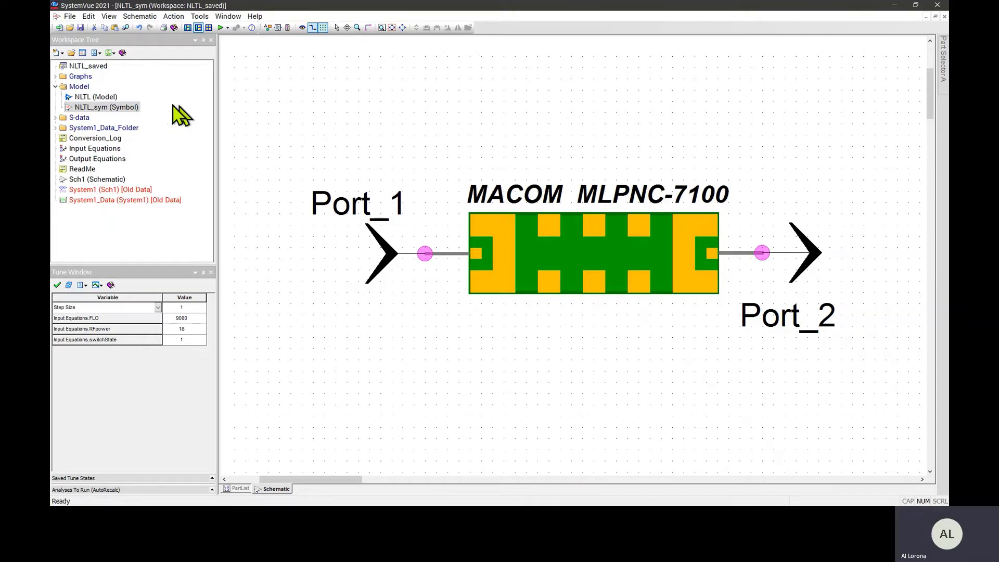
{"action": "right_click", "coordinate": [86, 98]}
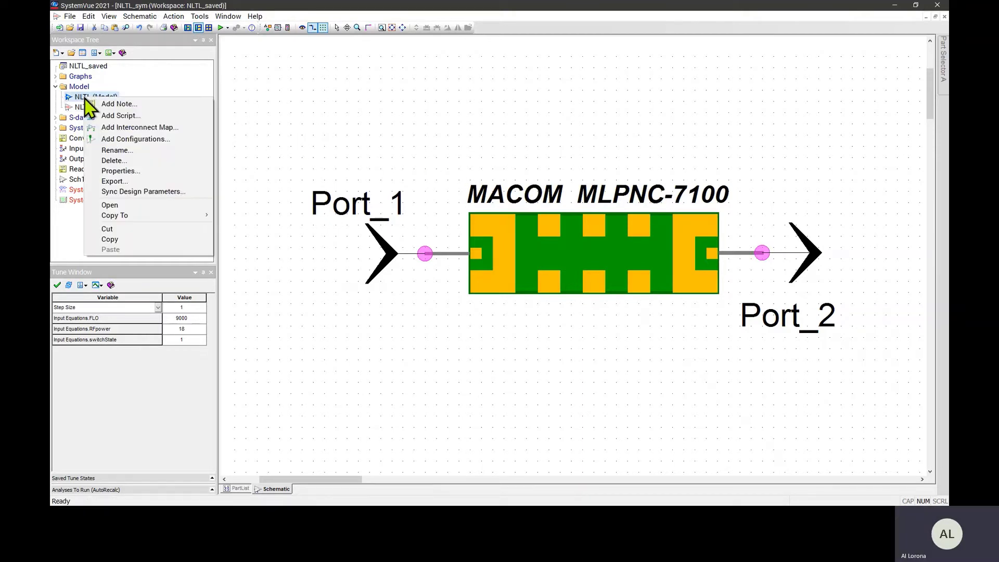
{"action": "mouse_move", "coordinate": [165, 214]}
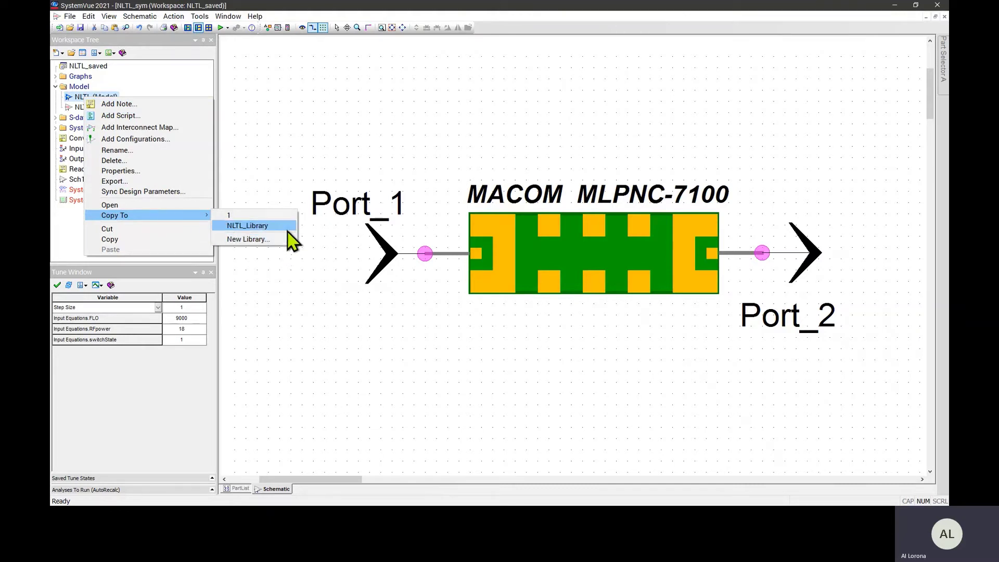
{"action": "left_click", "coordinate": [117, 107]}
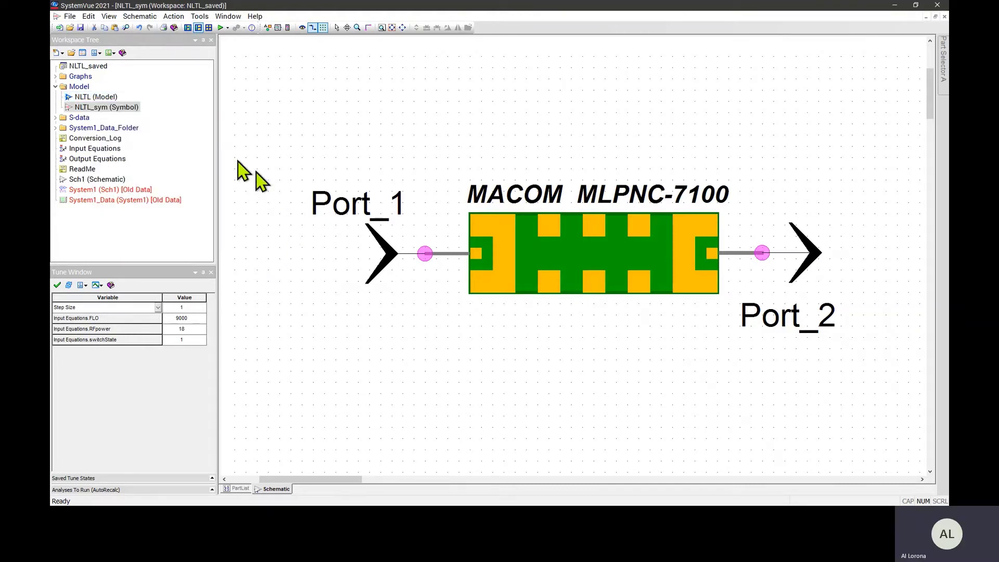
{"action": "right_click", "coordinate": [95, 107]}
{"action": "mouse_move", "coordinate": [169, 237]}
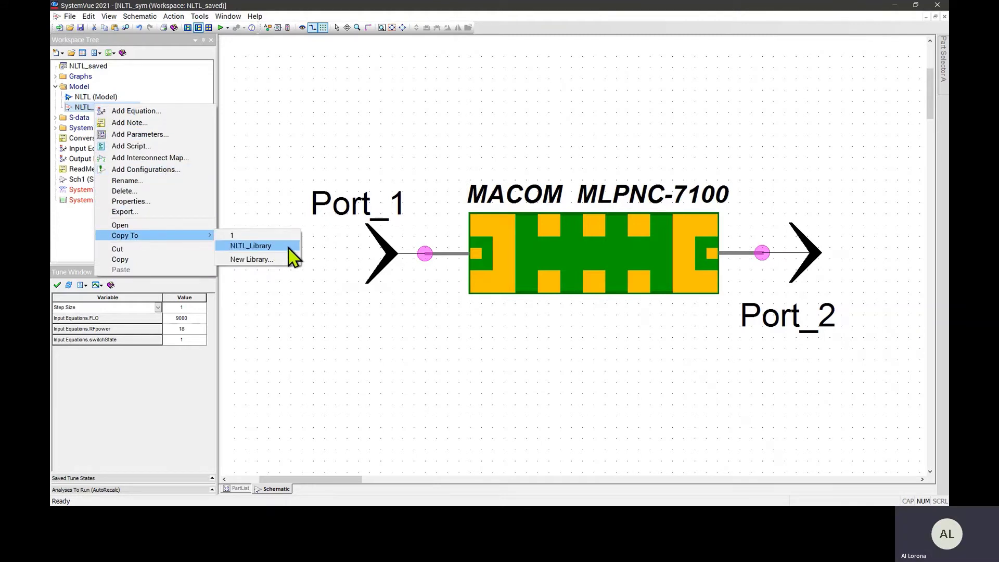
{"action": "left_click", "coordinate": [492, 330]}
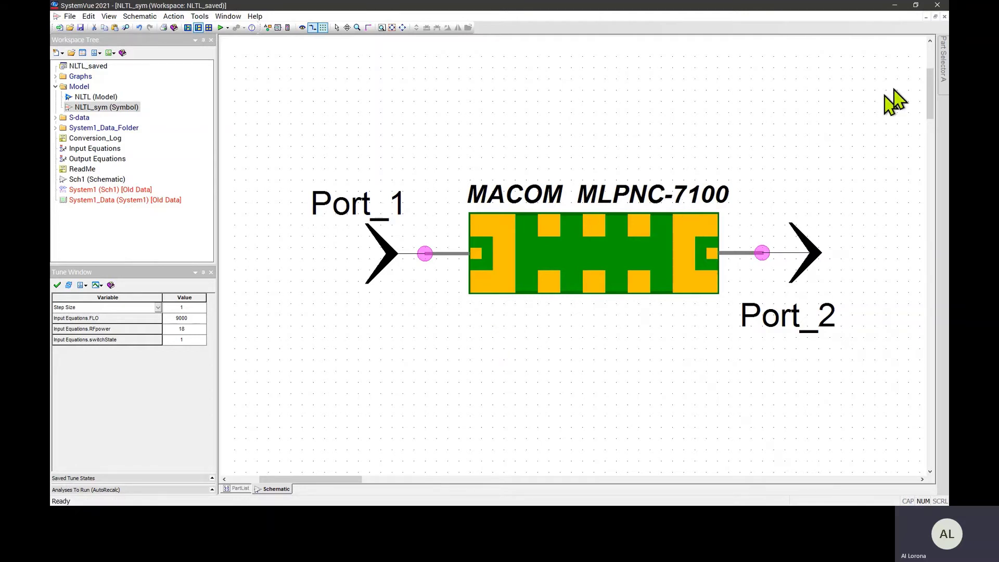
Check the Part Selector library list, leave RF Design current, and hide the panel.
{"action": "mouse_move", "coordinate": [942, 65]}
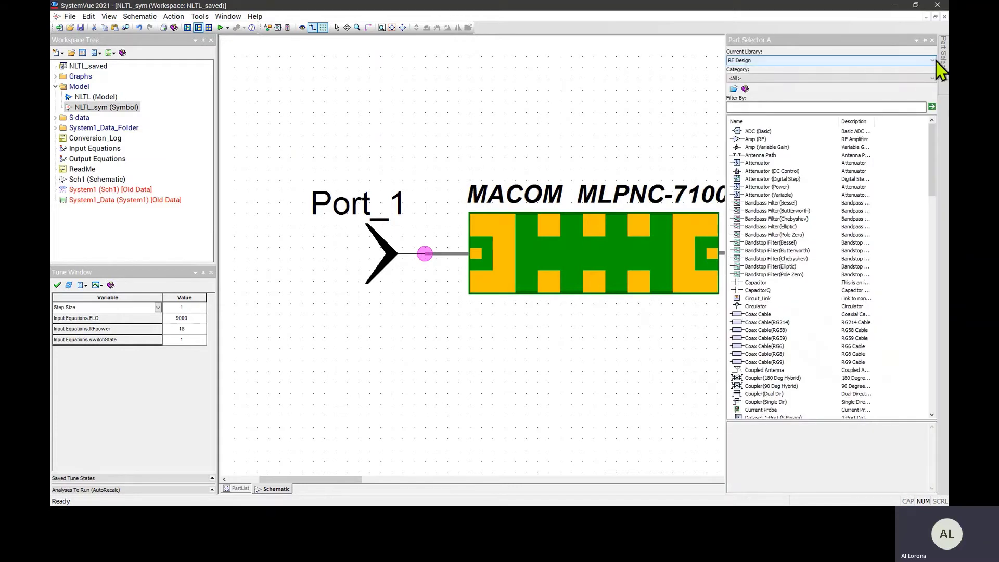
{"action": "left_click", "coordinate": [932, 60]}
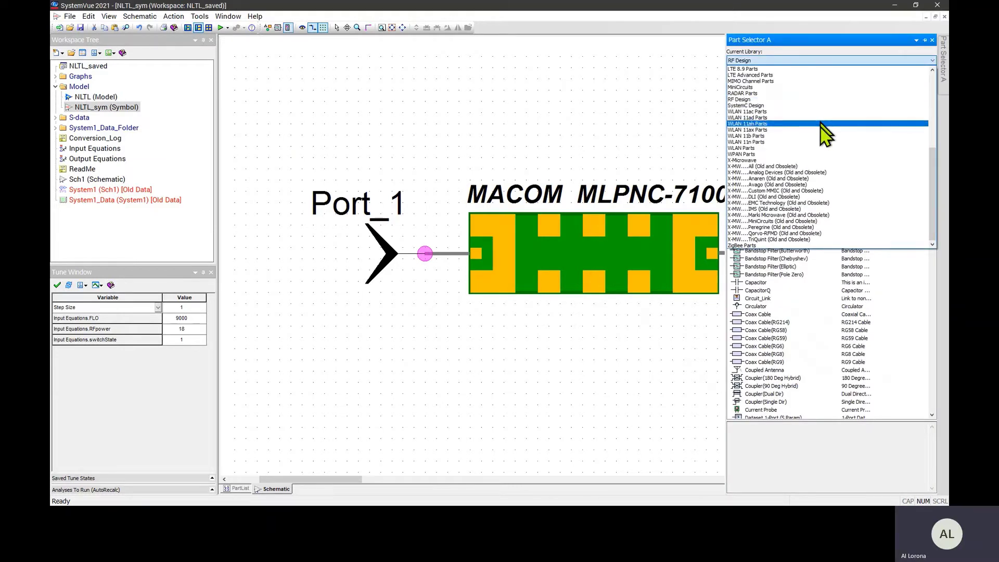
{"action": "scroll", "coordinate": [838, 129], "scroll_direction": "up", "scroll_amount": 8}
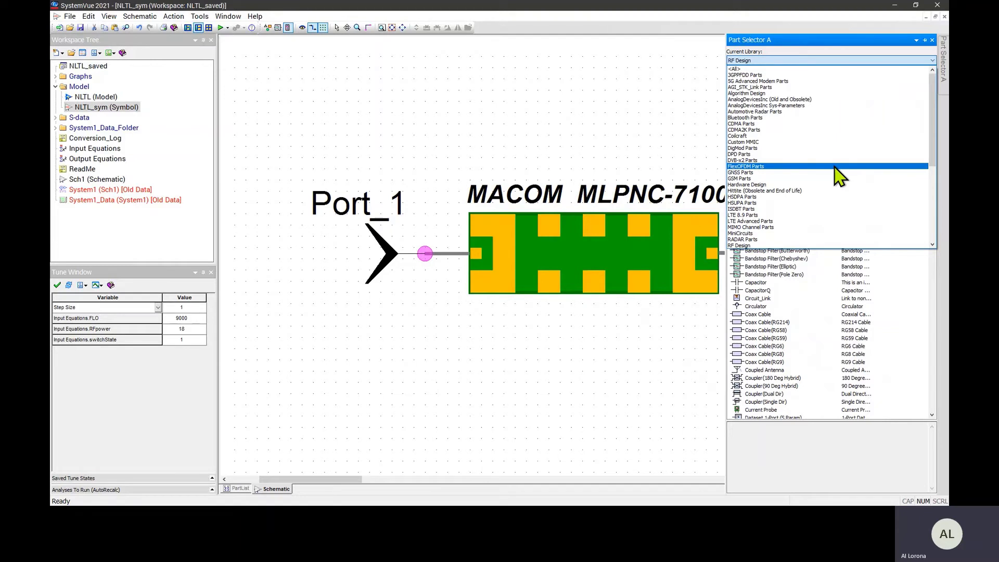
{"action": "left_click", "coordinate": [657, 151]}
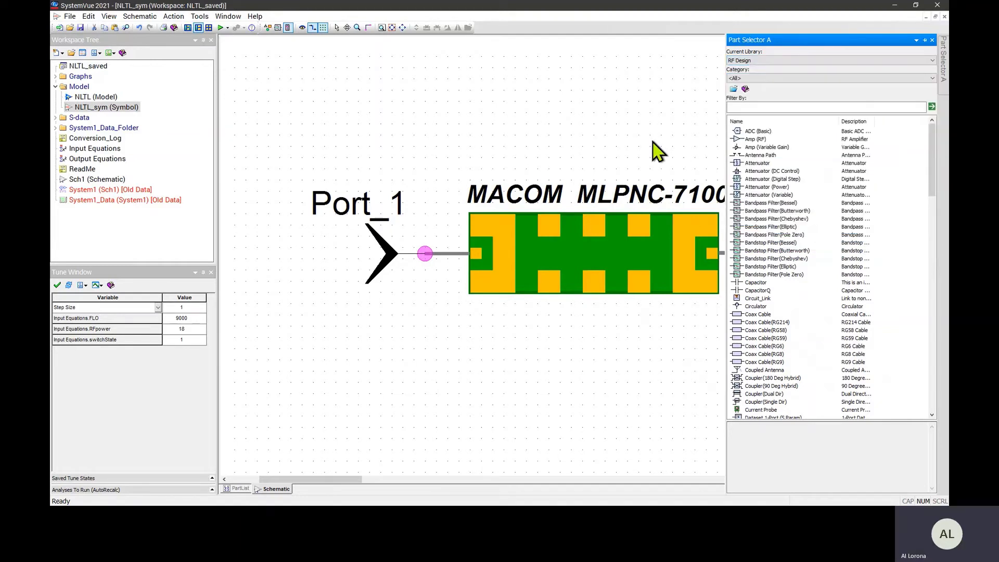
{"action": "left_click", "coordinate": [656, 151]}
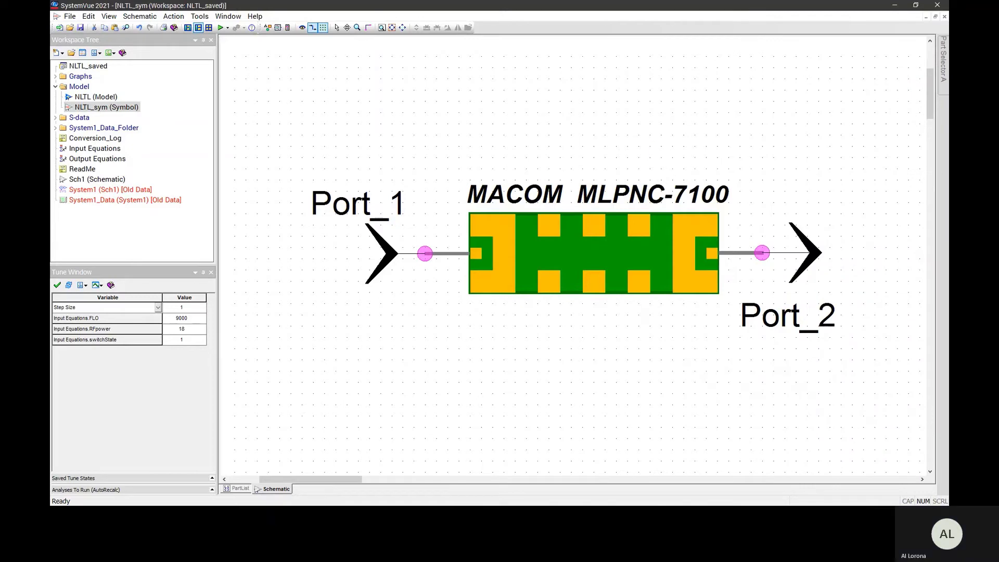
In Chrome, scroll the SystemVue page down to the Genesys/SystemVue Library Builder add-on link.
{"action": "key", "text": "alt+Tab"}
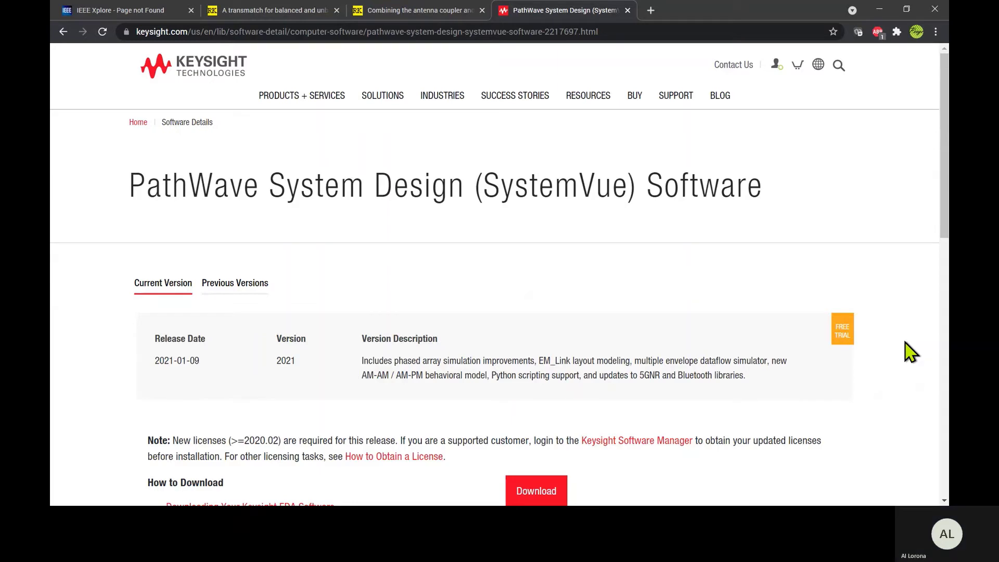
{"action": "scroll", "coordinate": [911, 352], "scroll_direction": "down", "scroll_amount": 8}
{"action": "scroll", "coordinate": [910, 352], "scroll_direction": "down", "scroll_amount": 2}
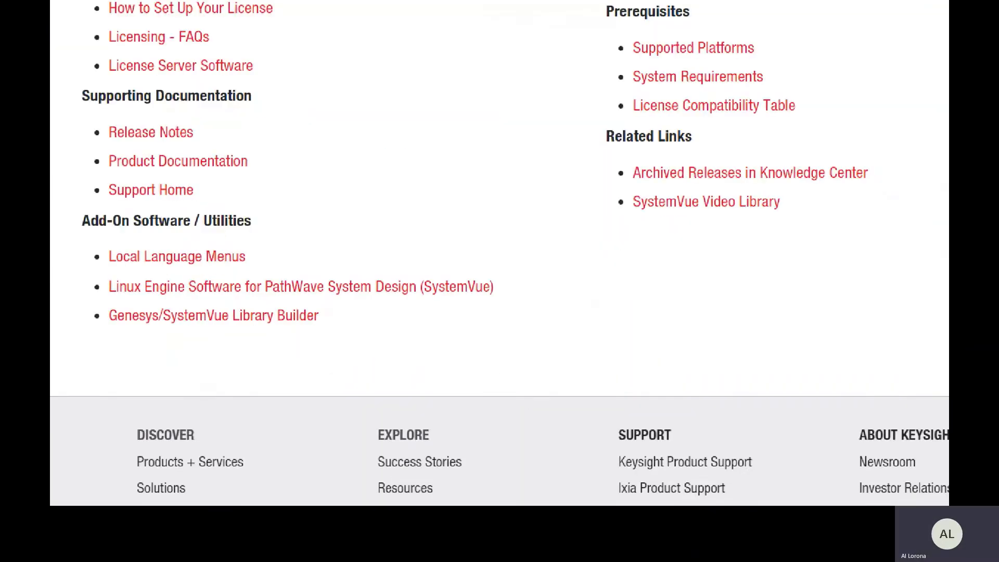
{"action": "mouse_move", "coordinate": [67, 349]}
{"action": "left_mouse_down"}
{"action": "mouse_move", "coordinate": [369, 333]}
{"action": "mouse_move", "coordinate": [345, 293]}
{"action": "mouse_move", "coordinate": [180, 331]}
{"action": "left_mouse_up"}
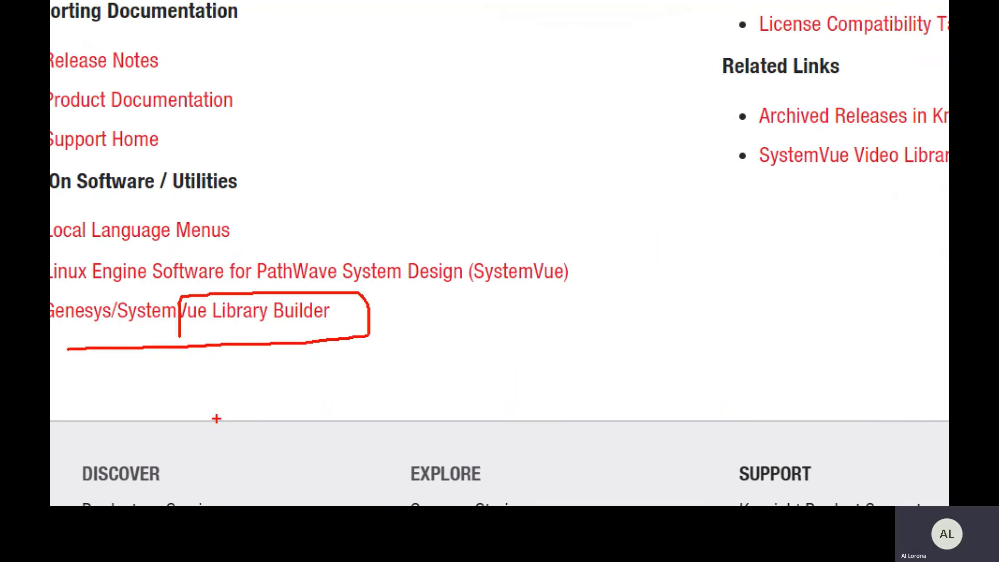
{"action": "key", "text": "Escape"}
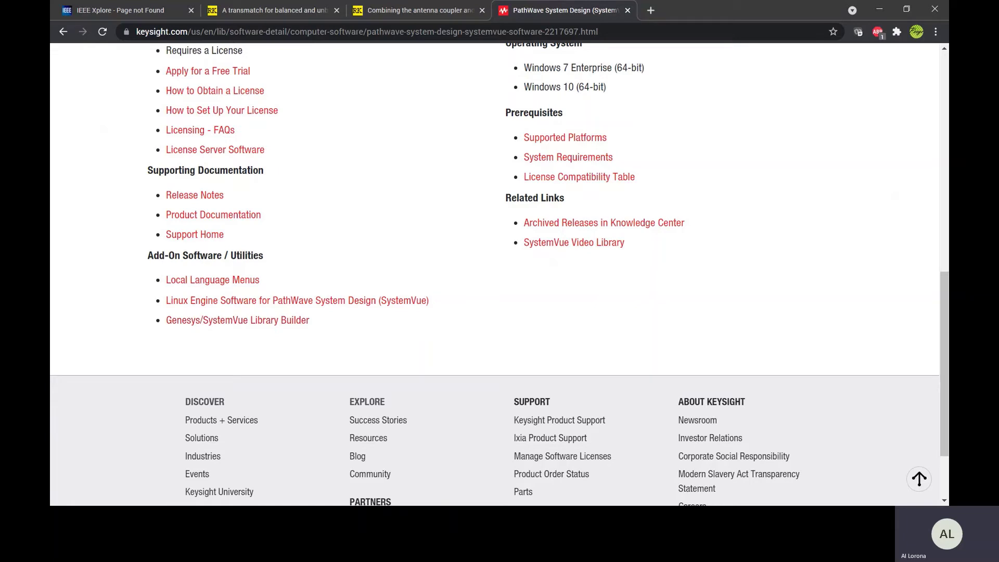
Bring up the Documents\Library Builder folder in File Explorer and point out the User Files folder.
{"action": "key", "text": "alt+Tab"}
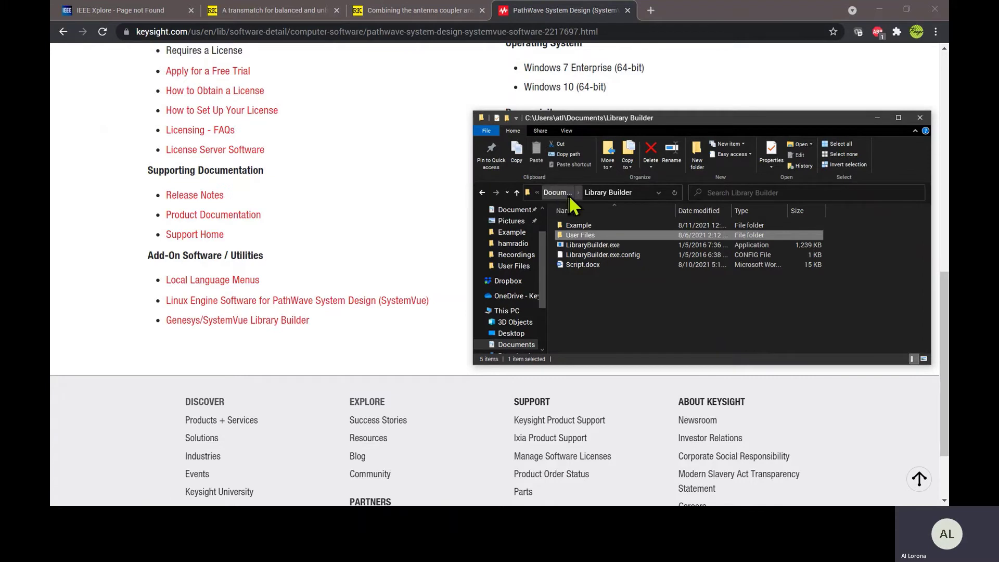
{"action": "left_click", "coordinate": [655, 233]}
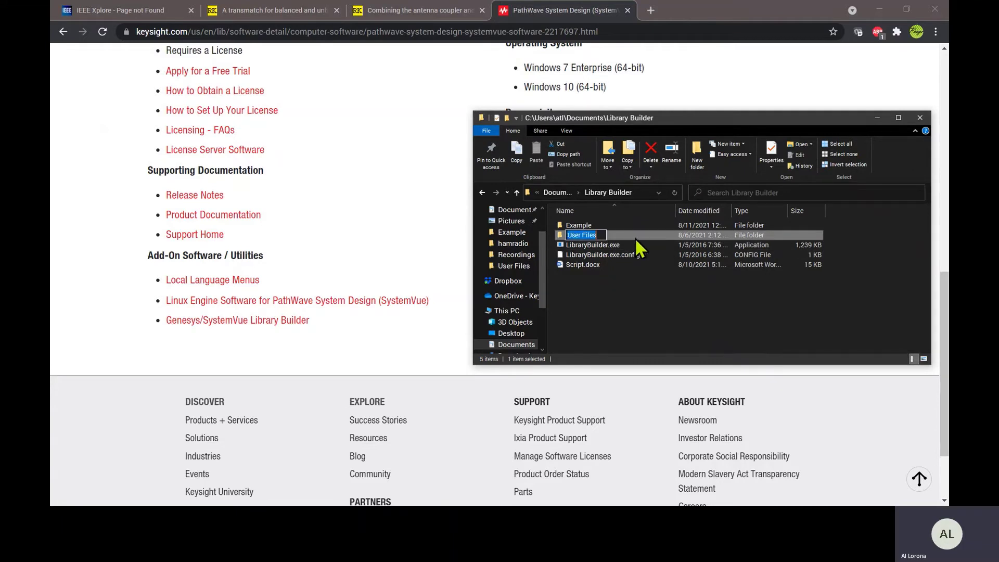
{"action": "key", "text": "Return"}
{"action": "left_click", "coordinate": [650, 285]}
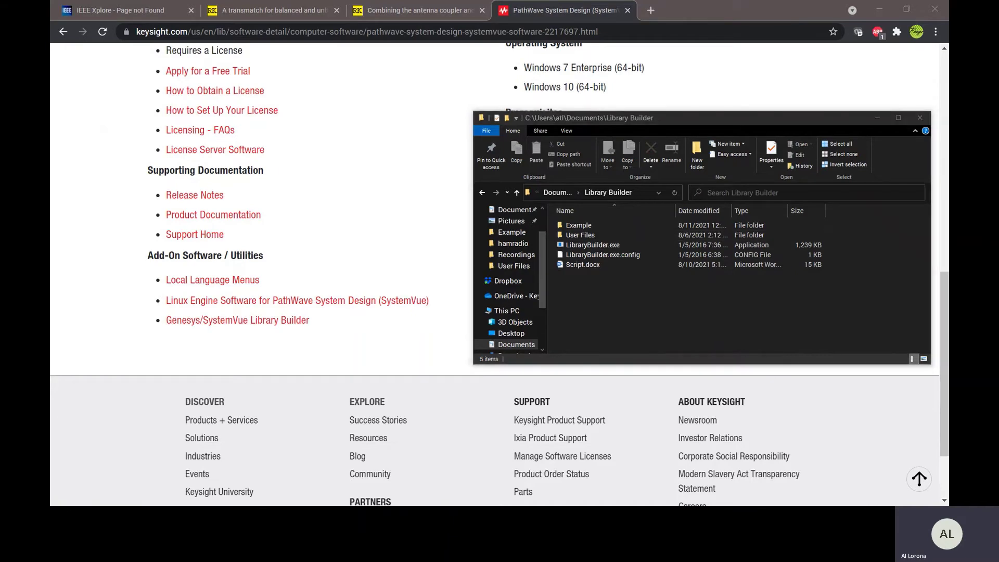
Present PowerPoint's Where Everything Is slide, pointing out the .csv data file type.
{"action": "key", "text": "alt+Tab"}
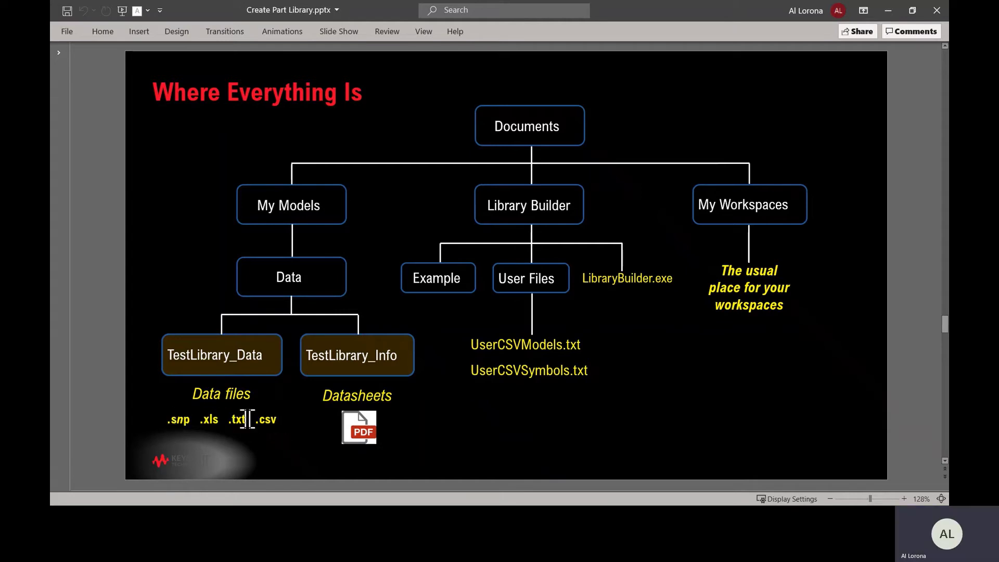
{"action": "left_click", "coordinate": [278, 422]}
In TestLibrary.xlsx, inspect the NLTL row's name, description, symbol NLTL_sym and model NLTL@NLTL_Library.
{"action": "key", "text": "alt+Tab"}
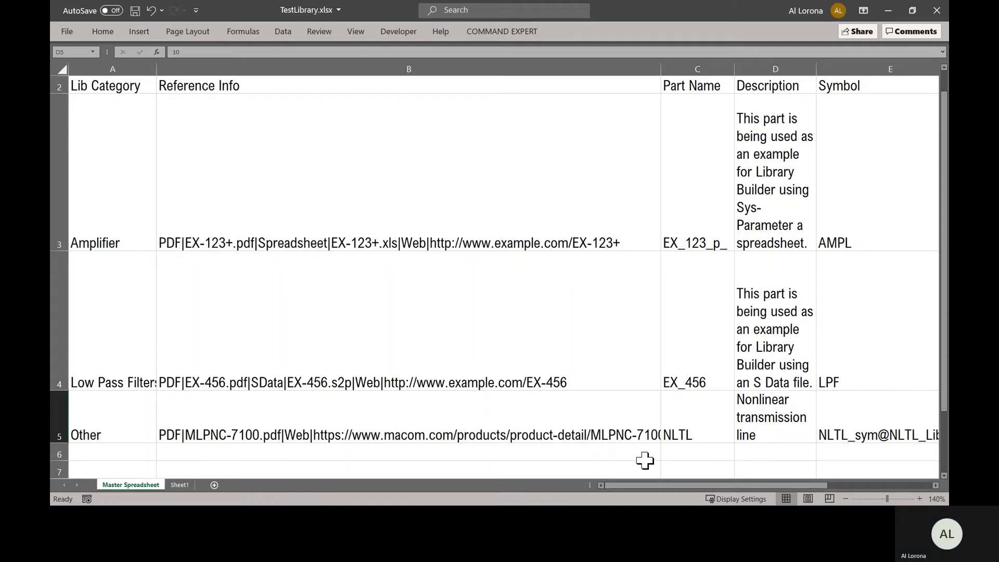
{"action": "left_click", "coordinate": [702, 436]}
{"action": "left_click", "coordinate": [773, 426]}
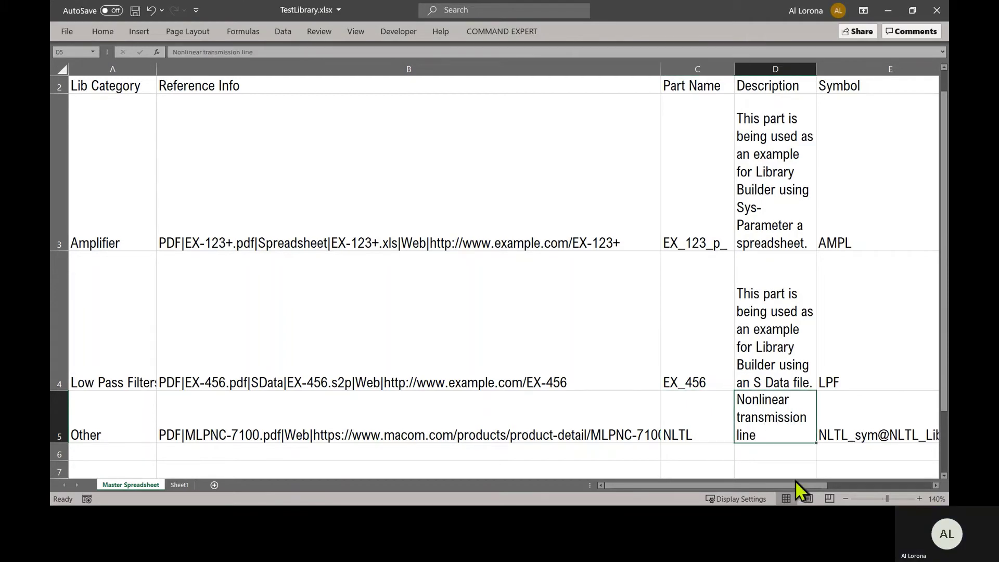
{"action": "left_click_drag", "start_coordinate": [796, 485], "coordinate": [835, 484]}
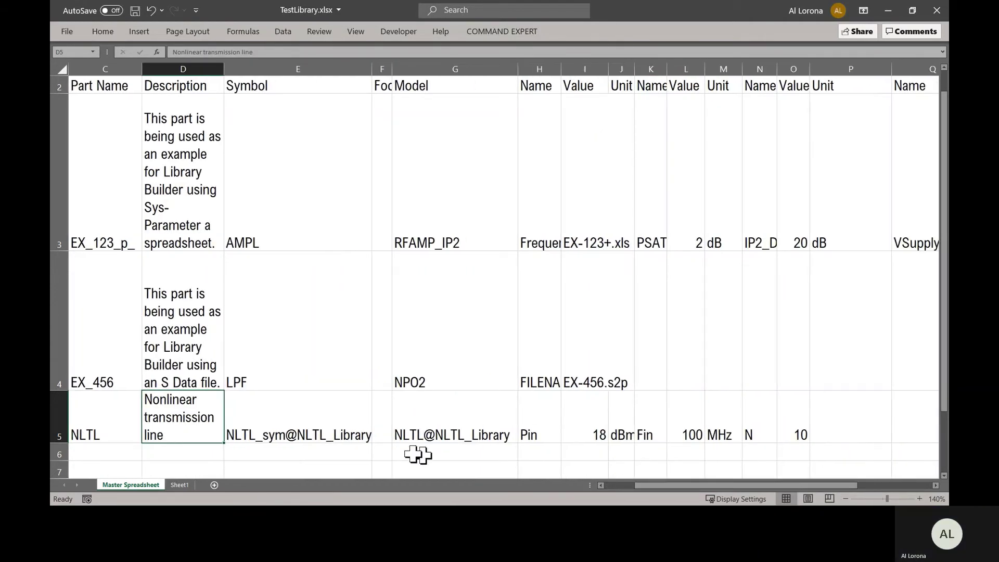
{"action": "left_click", "coordinate": [311, 439]}
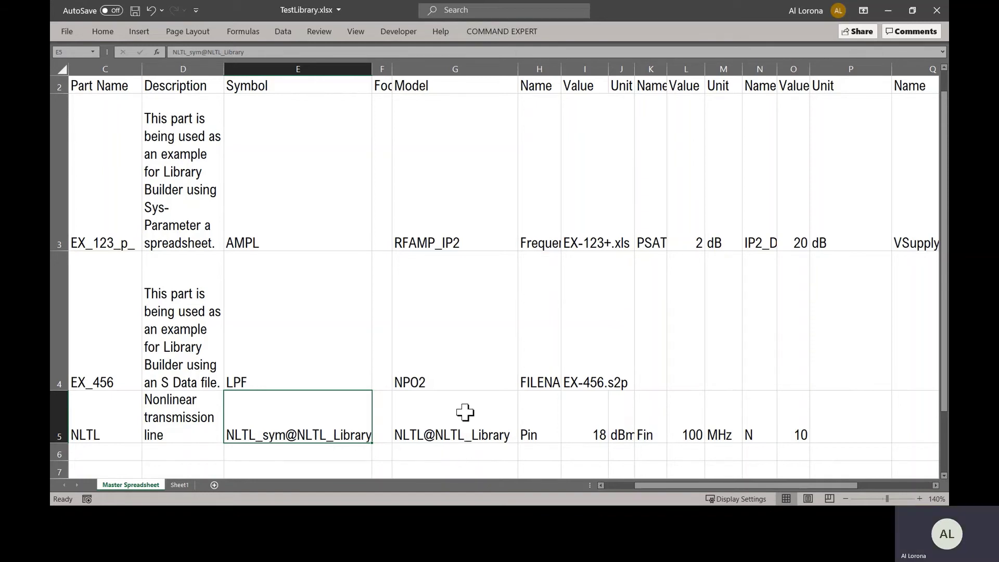
{"action": "left_click", "coordinate": [462, 430]}
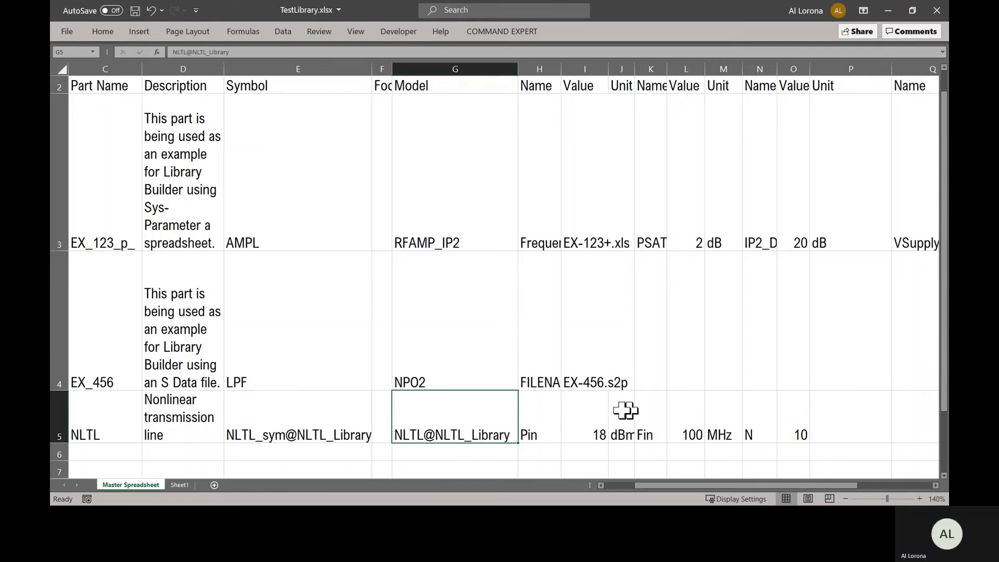
Check the NLTL parameters in H5–O5: Pin 18 dBm, Fin 100 MHz, N 10.
{"action": "left_click", "coordinate": [540, 411]}
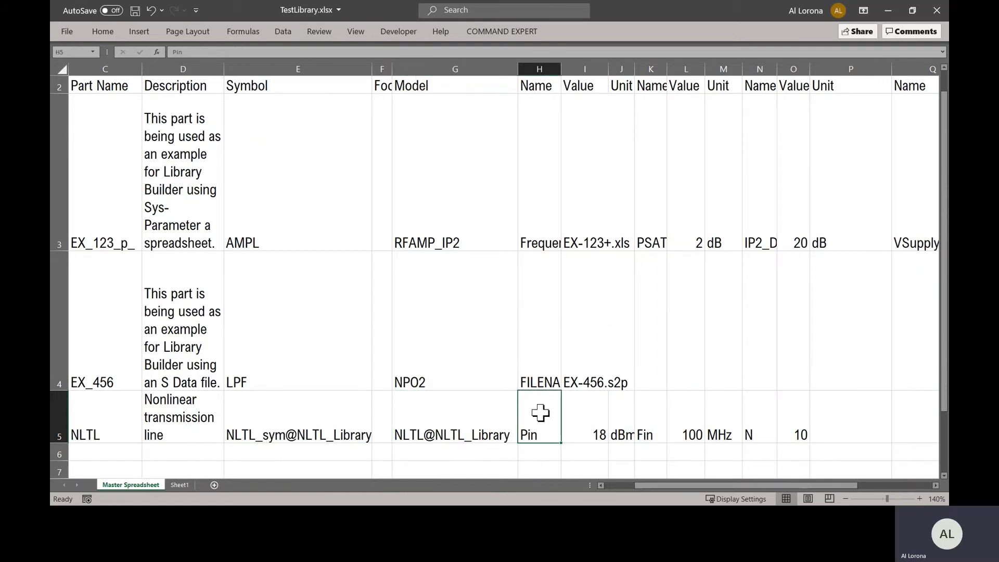
{"action": "left_click", "coordinate": [583, 413]}
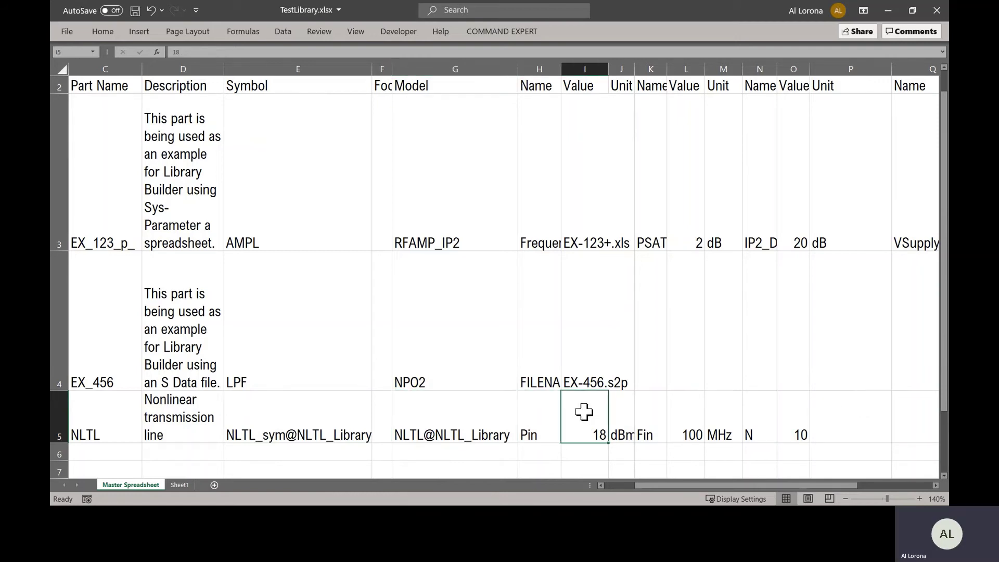
{"action": "left_click", "coordinate": [618, 409]}
{"action": "left_click", "coordinate": [650, 410]}
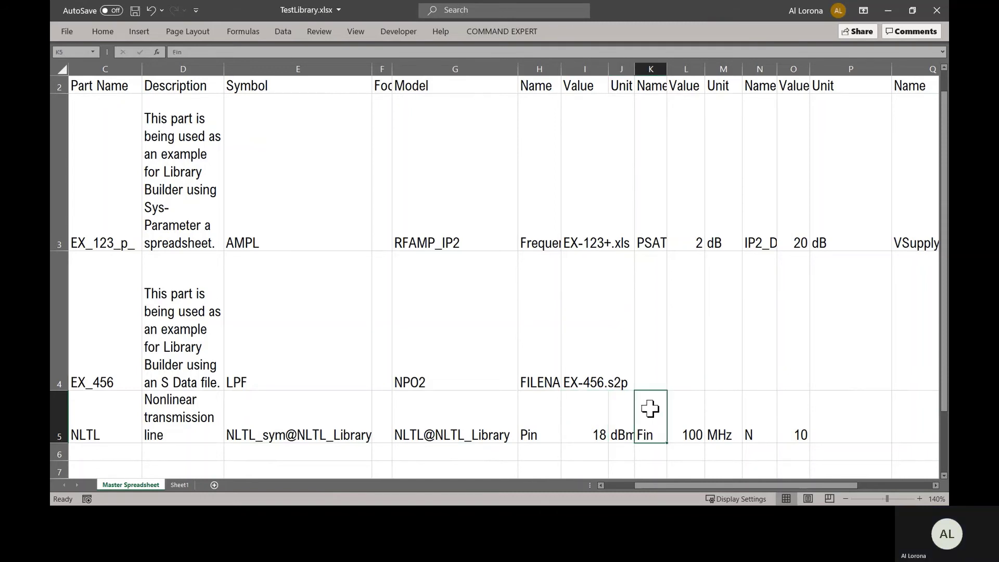
{"action": "left_click", "coordinate": [682, 411]}
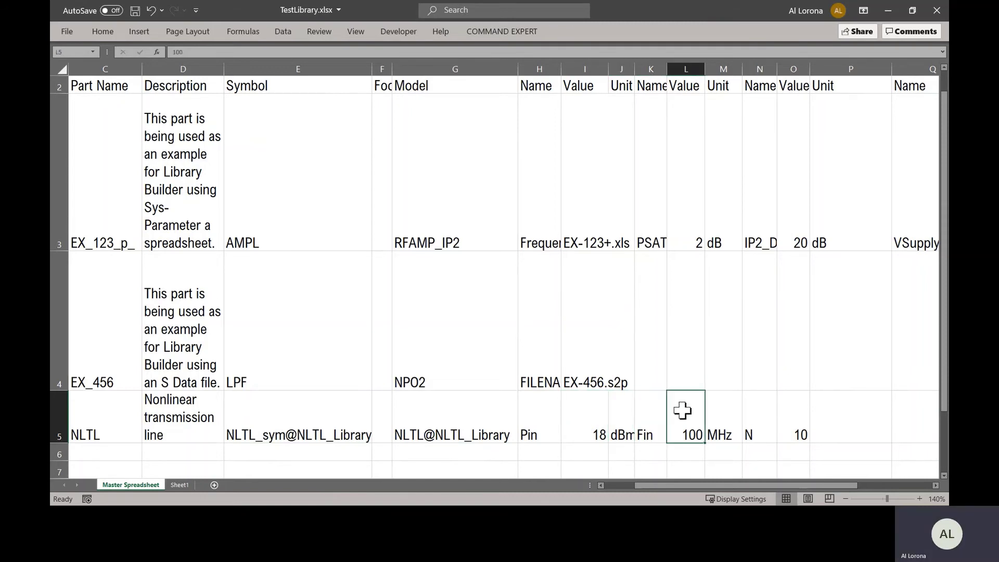
{"action": "left_click", "coordinate": [721, 411]}
{"action": "left_click", "coordinate": [761, 413]}
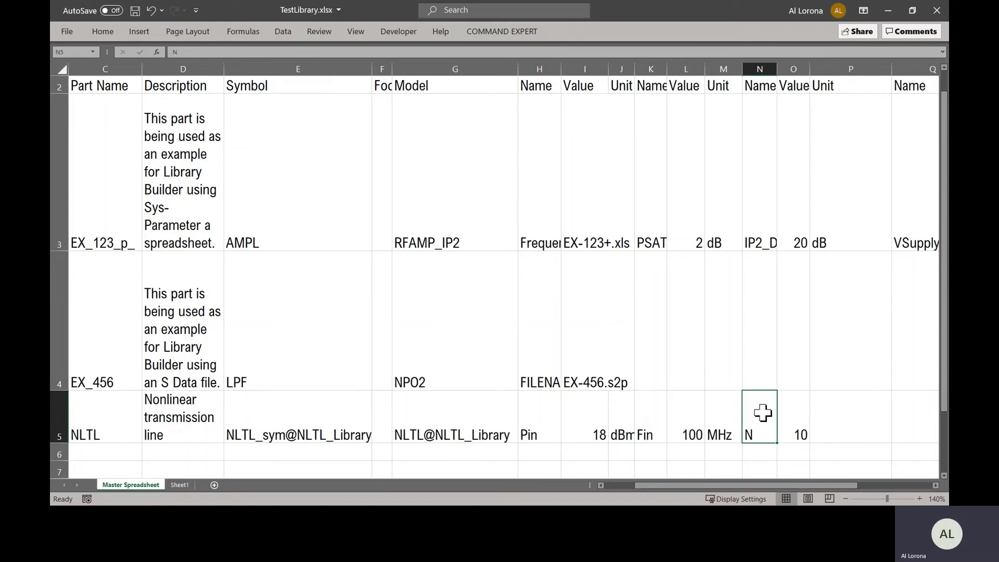
{"action": "left_click", "coordinate": [794, 415]}
{"action": "left_click", "coordinate": [759, 415]}
{"action": "left_click", "coordinate": [794, 414]}
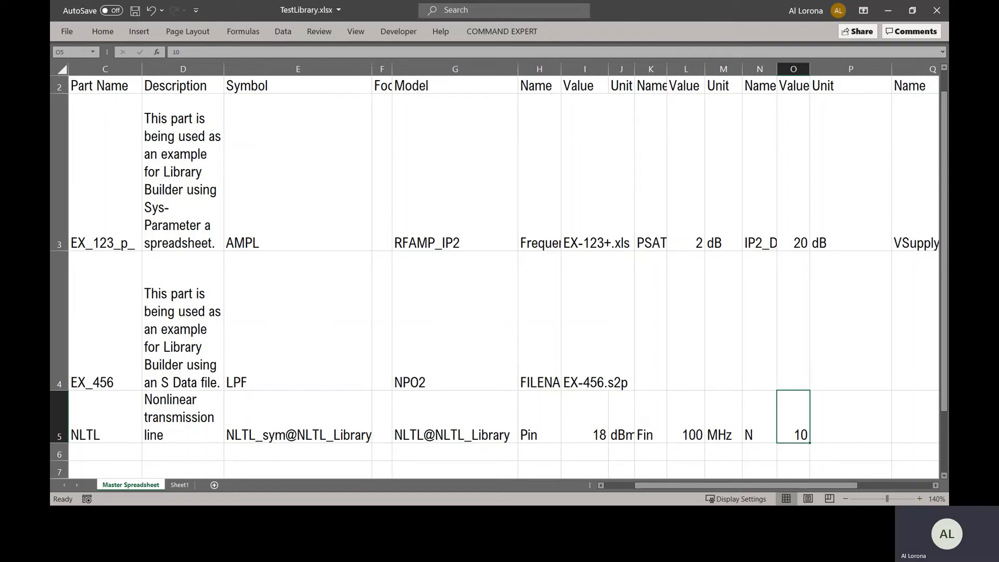
Launch LibraryBuilder.exe, load TestLibrary.xlsx, and display the NLTL part's properties.
{"action": "key", "text": "alt+Tab"}
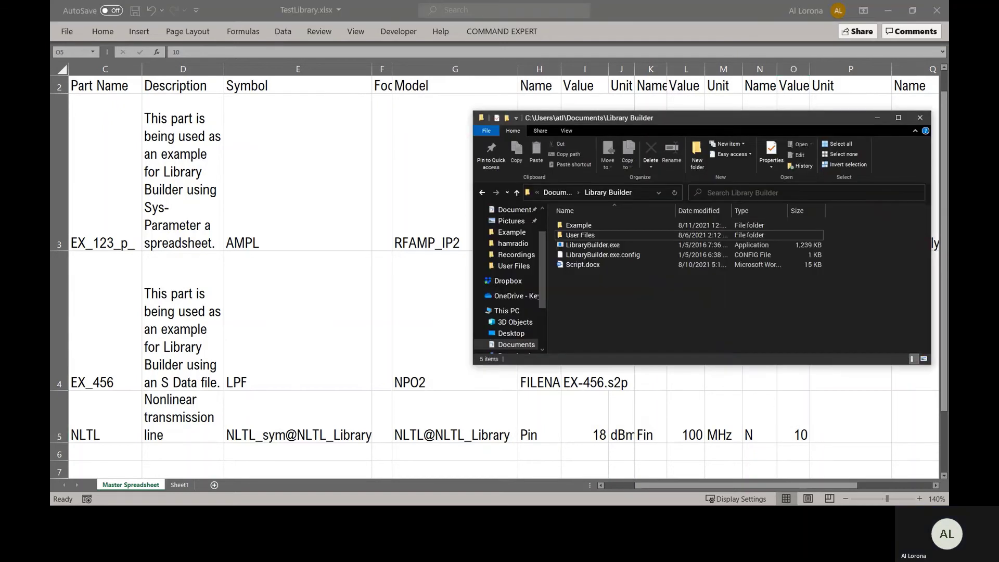
{"action": "double_click", "coordinate": [616, 245]}
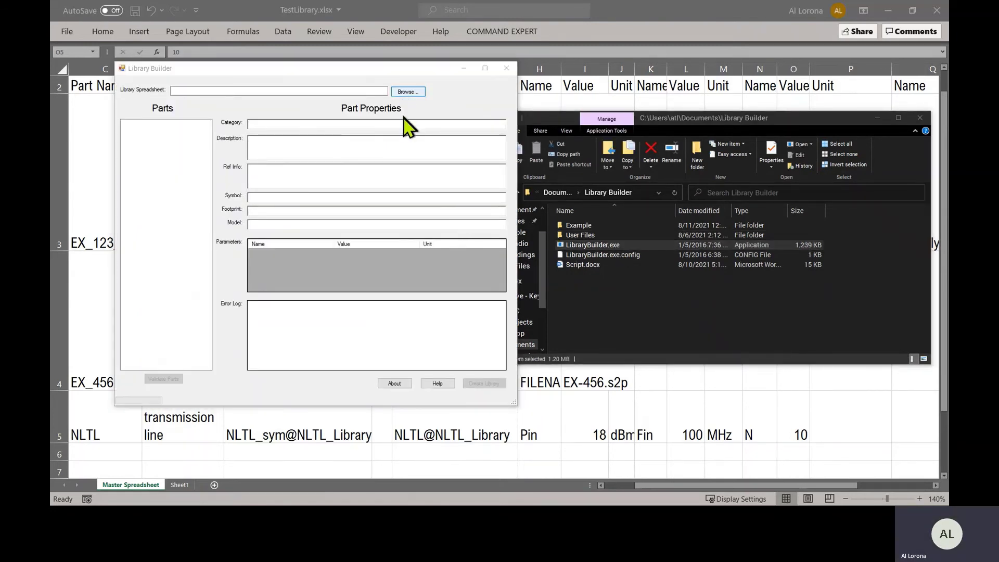
{"action": "left_click", "coordinate": [403, 92]}
{"action": "left_click", "coordinate": [234, 187]}
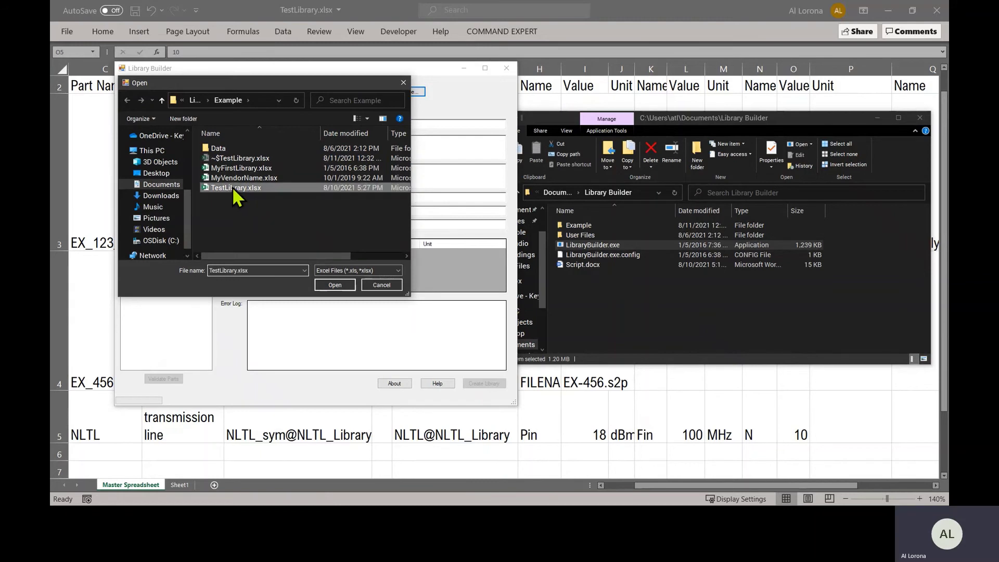
{"action": "left_click", "coordinate": [343, 285]}
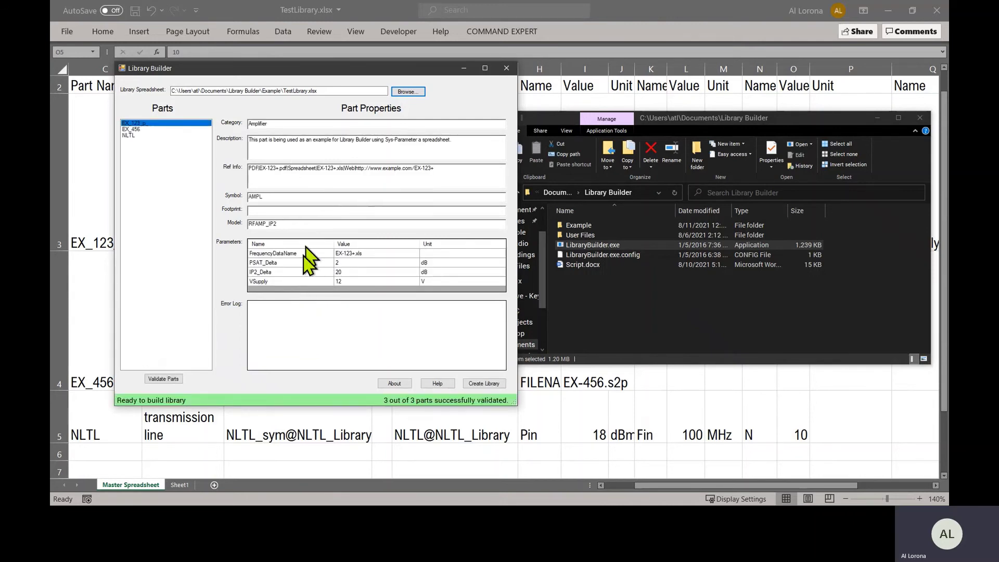
{"action": "left_click", "coordinate": [127, 136]}
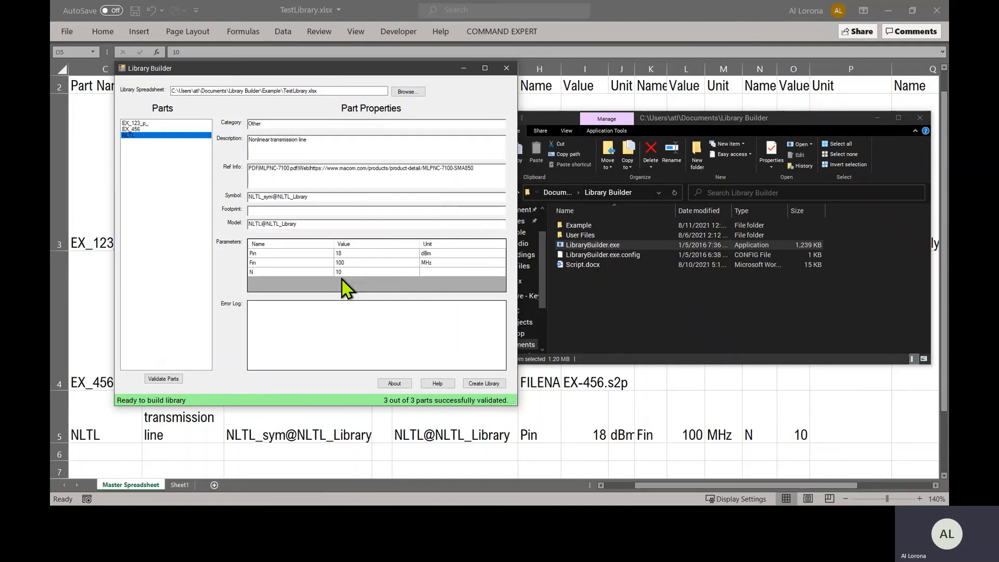
In the Library Builder folder, open User Files and select UserCSVSymbols.txt.
{"action": "left_click", "coordinate": [642, 284]}
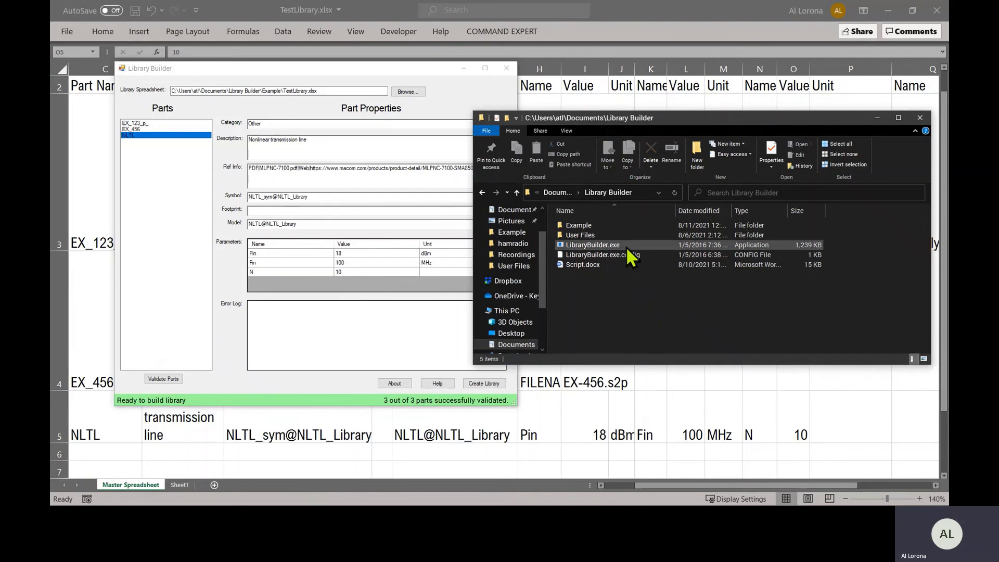
{"action": "double_click", "coordinate": [597, 235]}
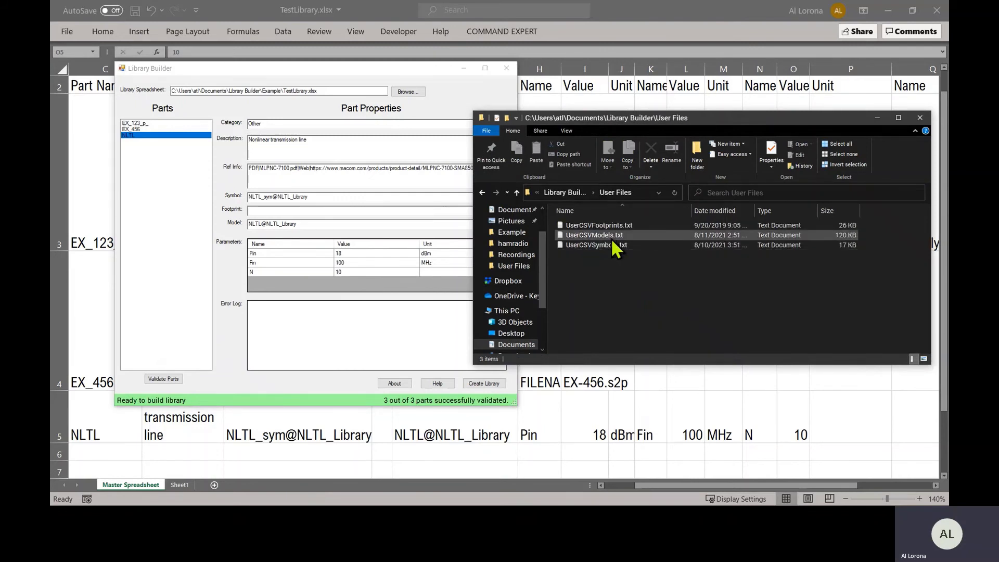
{"action": "left_click", "coordinate": [611, 244]}
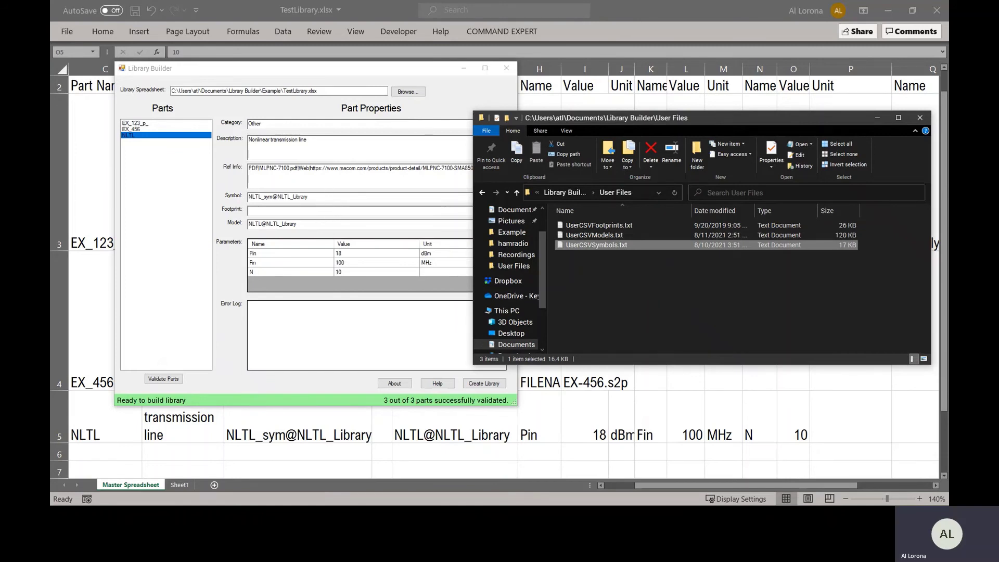
Comment out the NLTL@NLTL_Library line in UserCSVModels.txt with a leading ';' and save it.
{"action": "double_click", "coordinate": [599, 235]}
{"action": "left_click", "coordinate": [287, 188]}
{"action": "left_click_drag", "start_coordinate": [288, 185], "coordinate": [535, 199]}
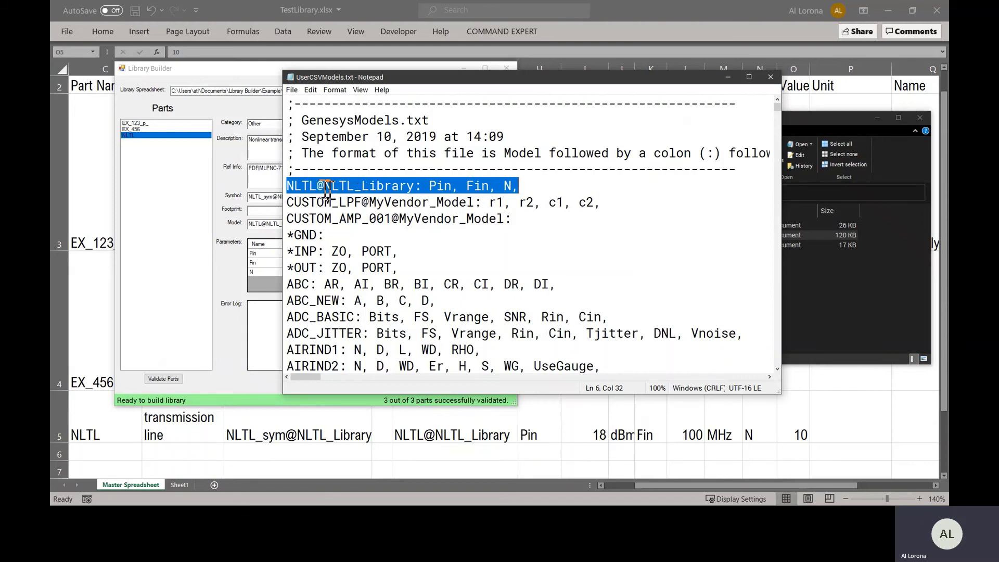
{"action": "left_click", "coordinate": [287, 186]}
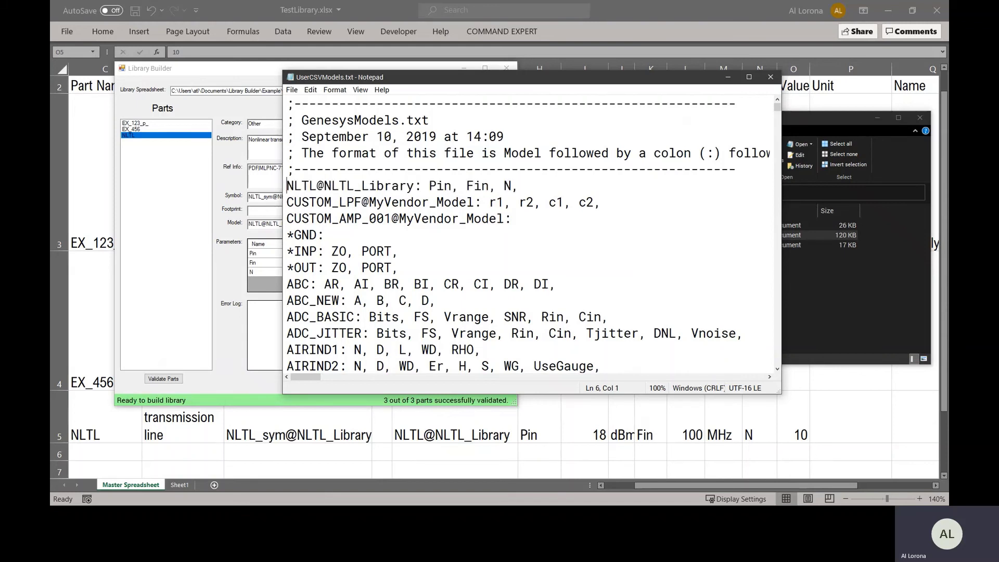
{"action": "type", "text": ";"}
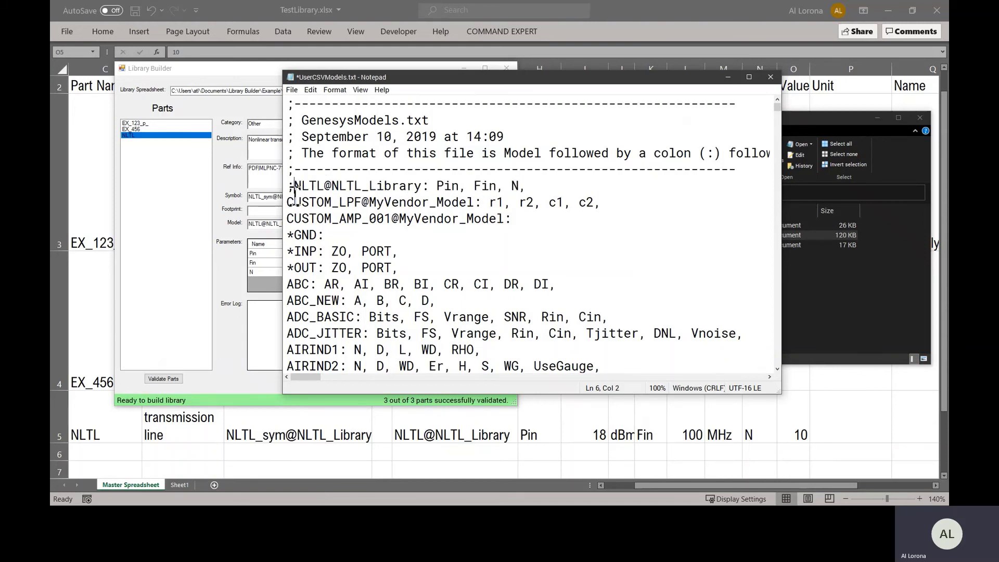
{"action": "left_click", "coordinate": [292, 90]}
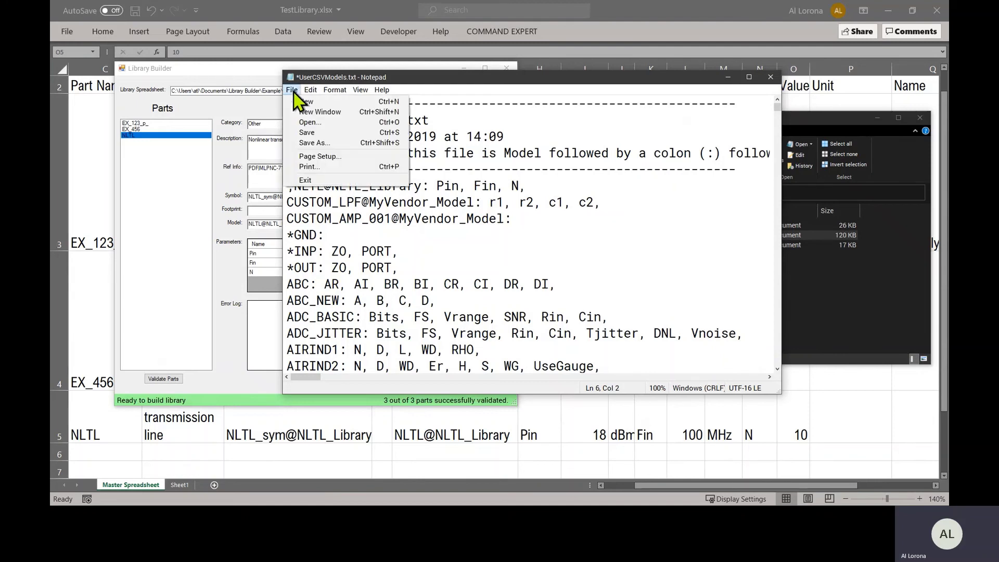
{"action": "left_click", "coordinate": [311, 133]}
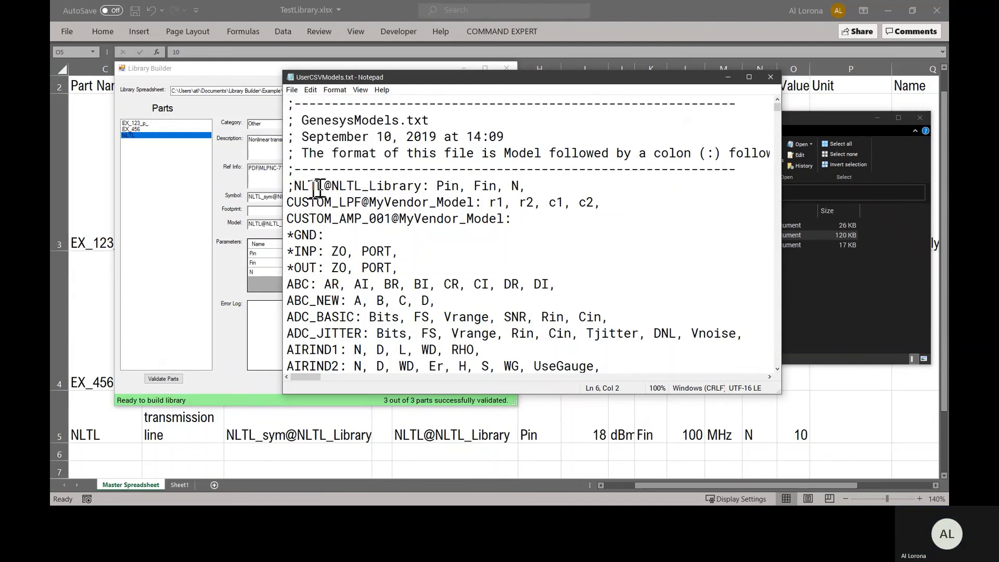
{"action": "left_click", "coordinate": [211, 211]}
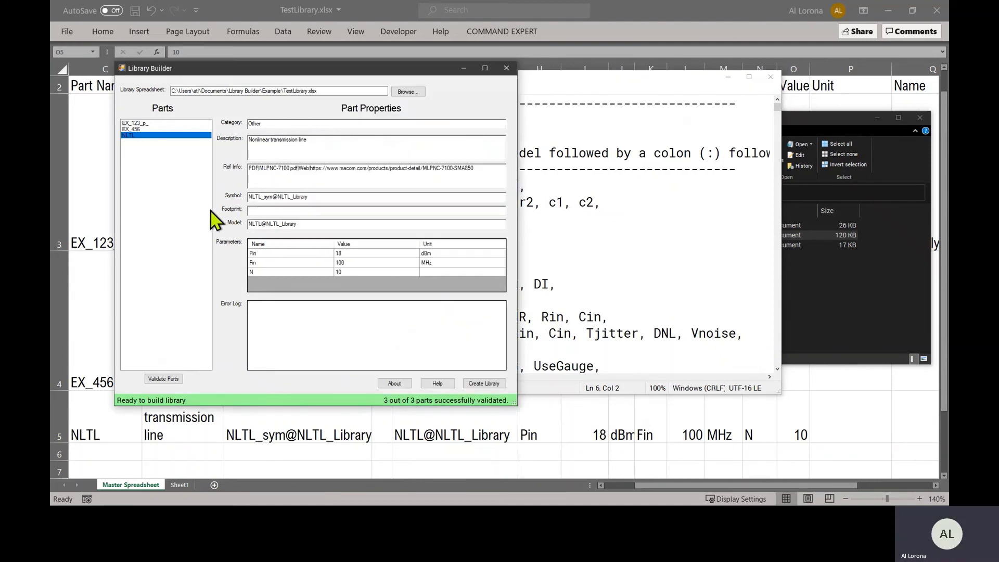
Revalidate the parts, see NLTL's model NLTL@NLTL_Library flagged, and continue past the exception.
{"action": "left_click", "coordinate": [173, 379]}
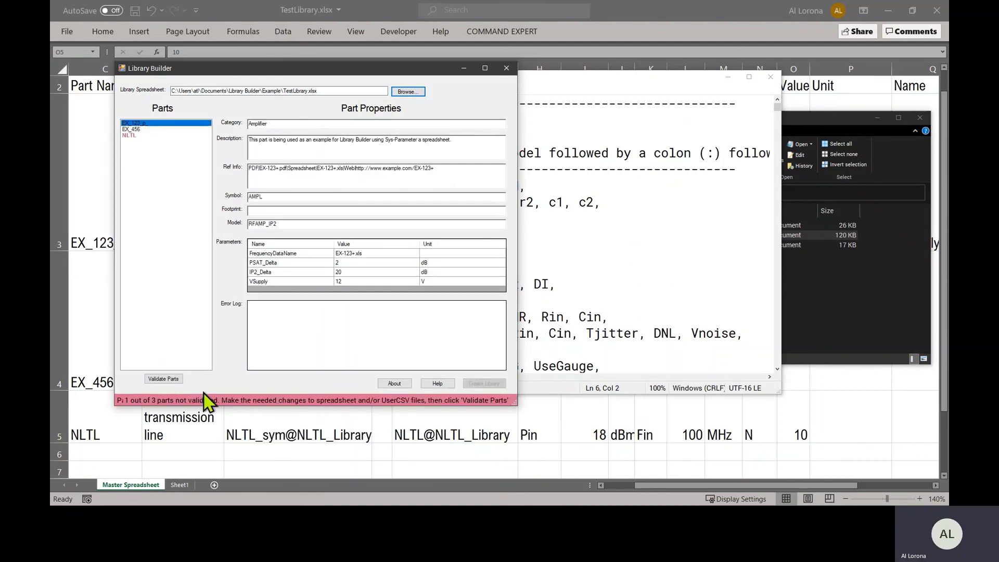
{"action": "left_click", "coordinate": [129, 135]}
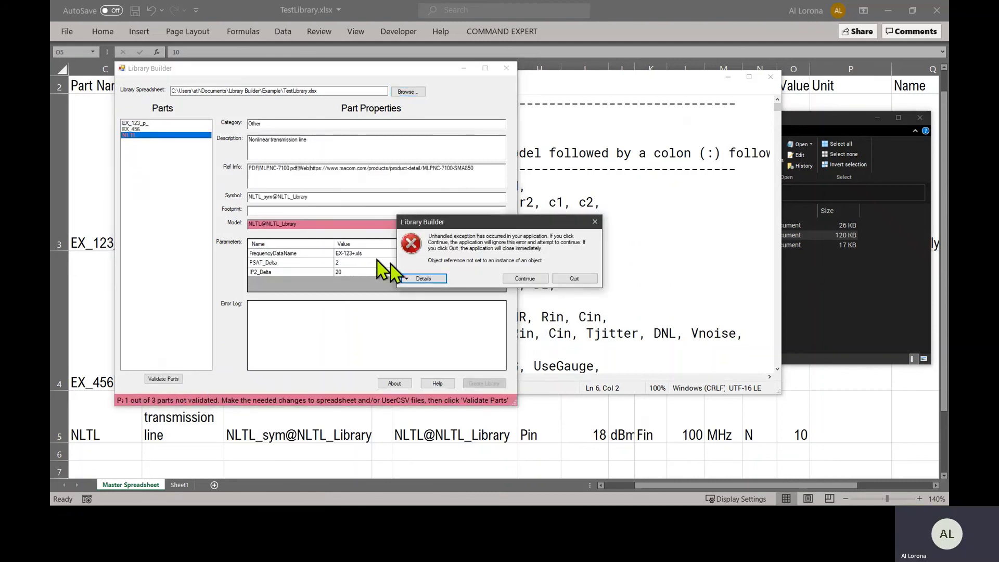
{"action": "left_click", "coordinate": [535, 280]}
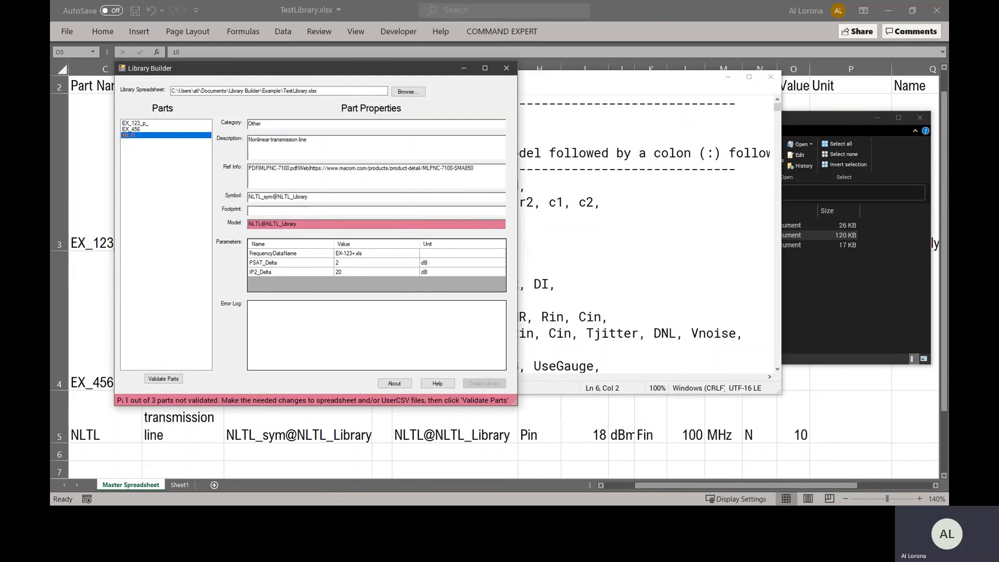
{"action": "left_click", "coordinate": [571, 79]}
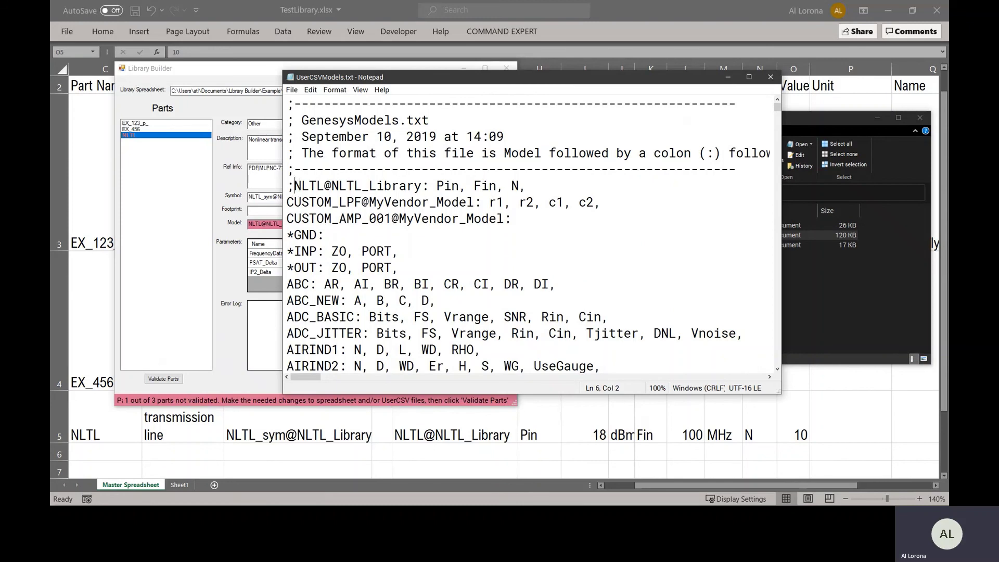
Remove the ';' from the NLTL@NLTL_Library line, save the file, and revalidate all parts.
{"action": "key", "text": "BackSpace"}
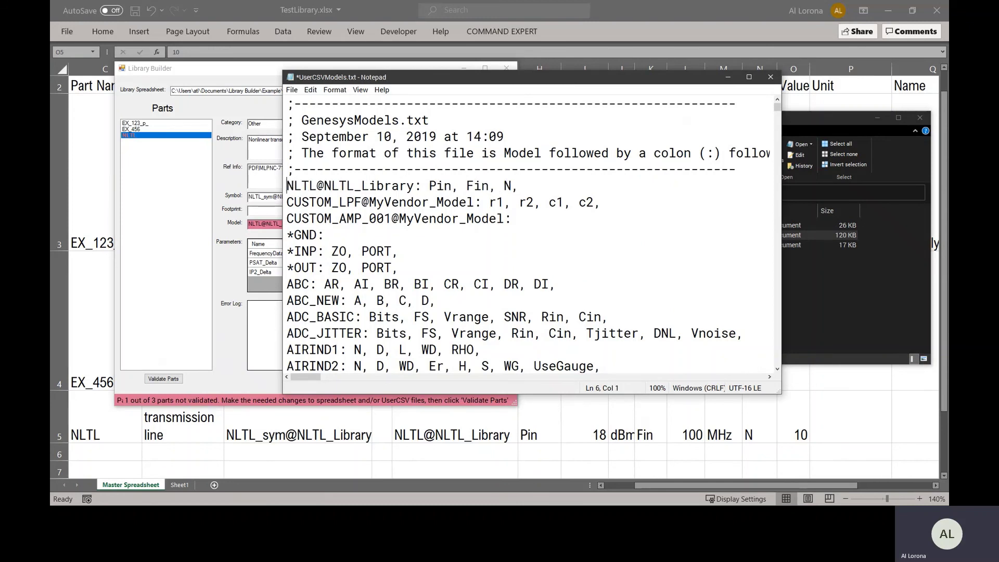
{"action": "left_click", "coordinate": [292, 89]}
{"action": "left_click", "coordinate": [305, 133]}
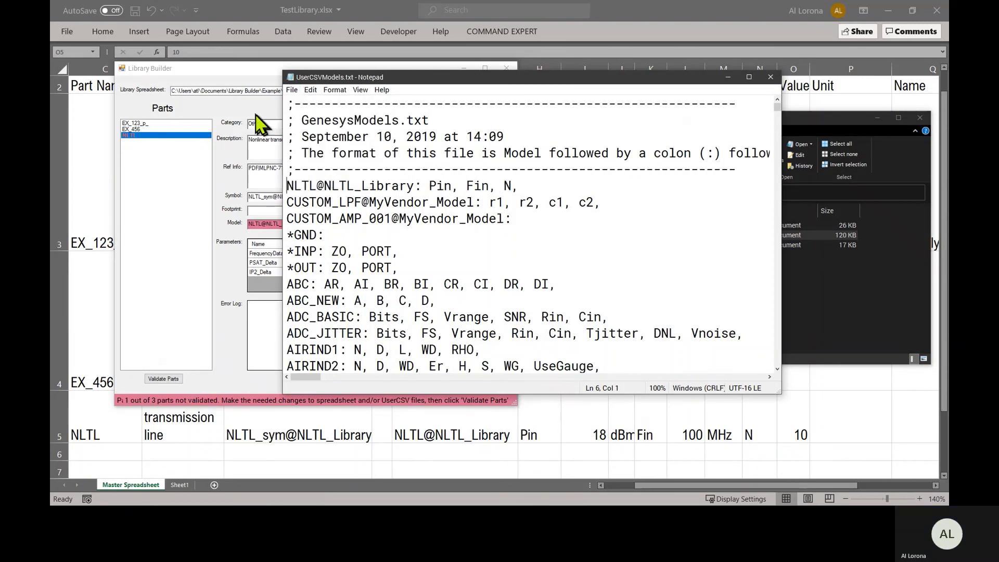
{"action": "left_click", "coordinate": [268, 125]}
{"action": "left_click", "coordinate": [159, 379]}
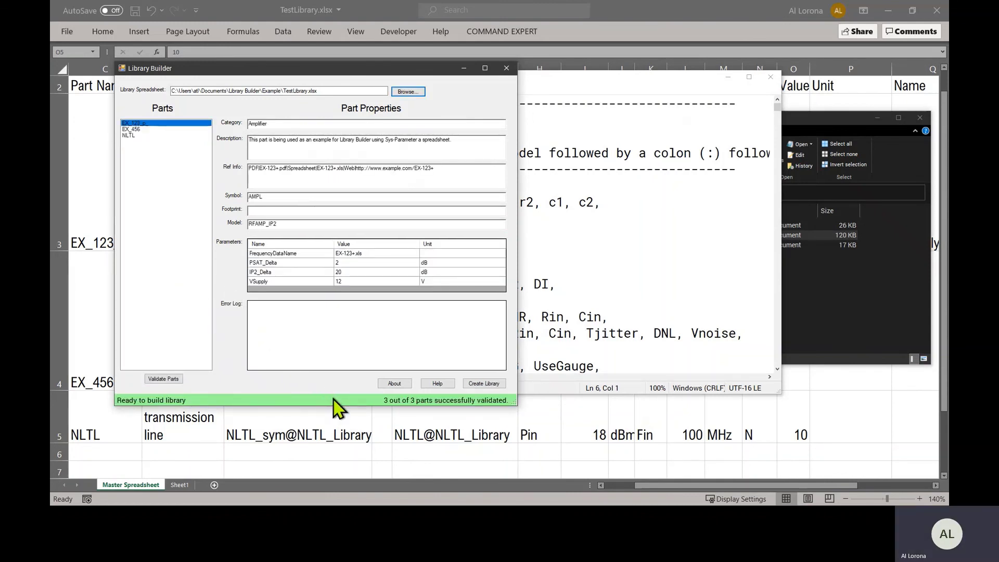
Show NLTL's properties: model NLTL@NLTL_Library with Pin 18 dBm, Fin 100 MHz, N 10.
{"action": "left_click", "coordinate": [128, 135]}
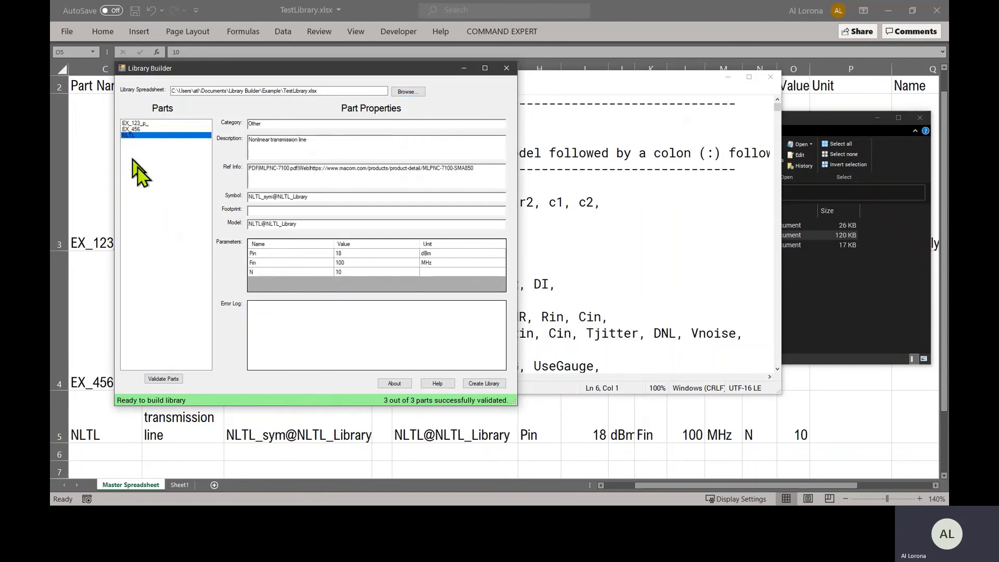